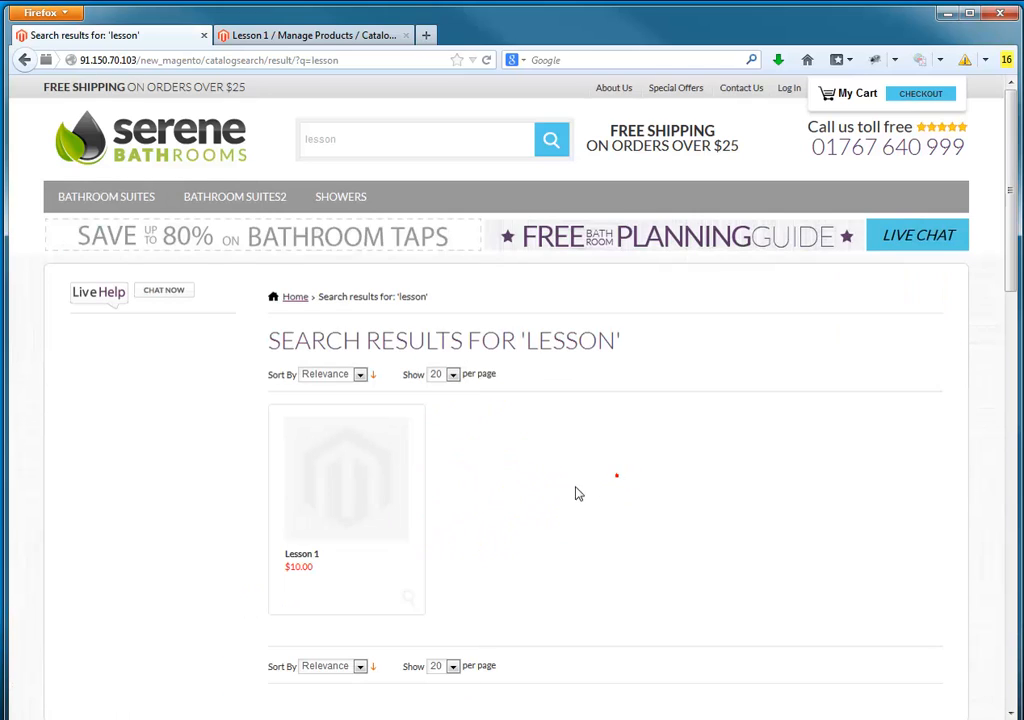
Step: Open the Lesson 1 product from the store's search results and examine its page, including the download links and purchase options
{"action": "scroll", "coordinate": [572, 490], "scroll_direction": "down", "scroll_amount": 3}
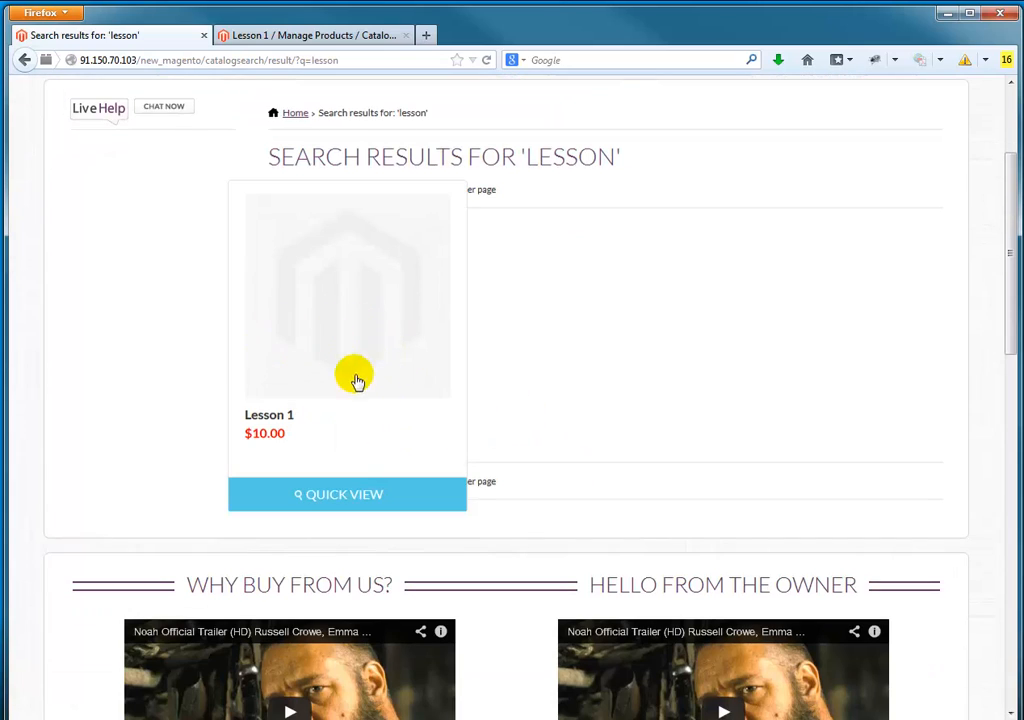
{"action": "left_click", "coordinate": [334, 350]}
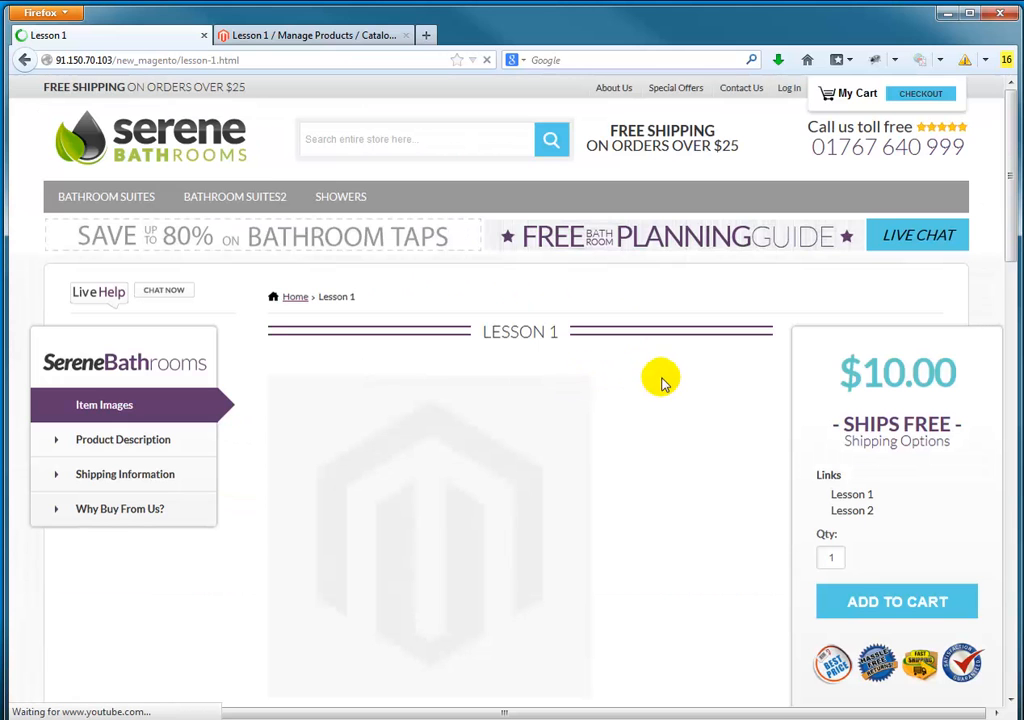
{"action": "scroll", "coordinate": [1012, 228], "scroll_direction": "down", "scroll_amount": 3}
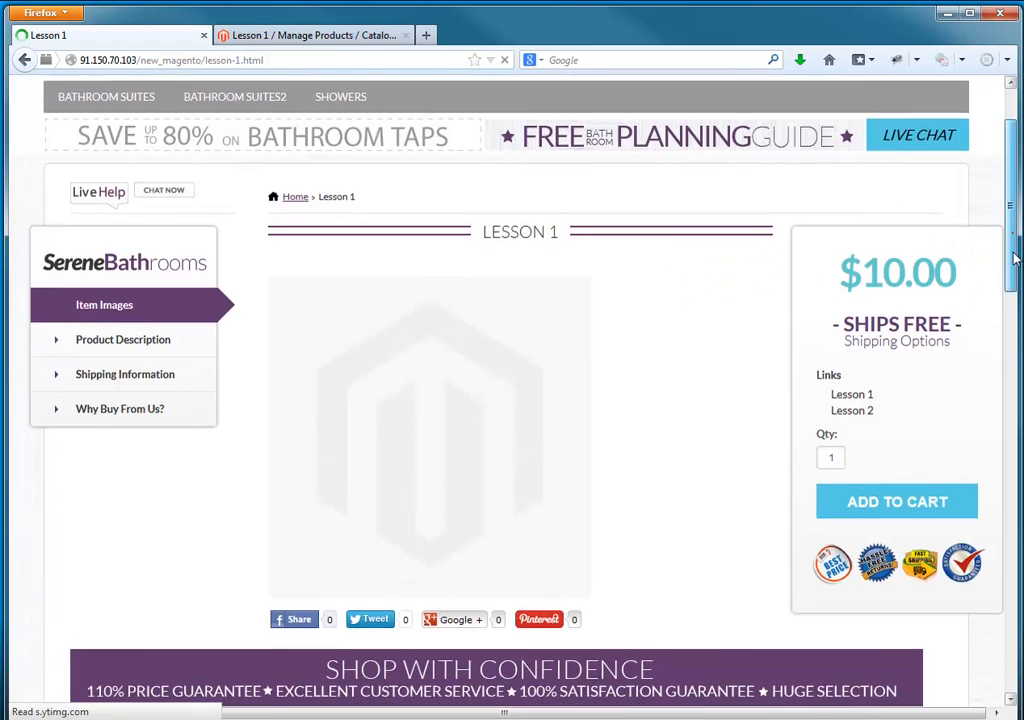
{"action": "scroll", "coordinate": [1012, 240], "scroll_direction": "up", "scroll_amount": 1}
{"action": "scroll", "coordinate": [1010, 235], "scroll_direction": "up", "scroll_amount": 1}
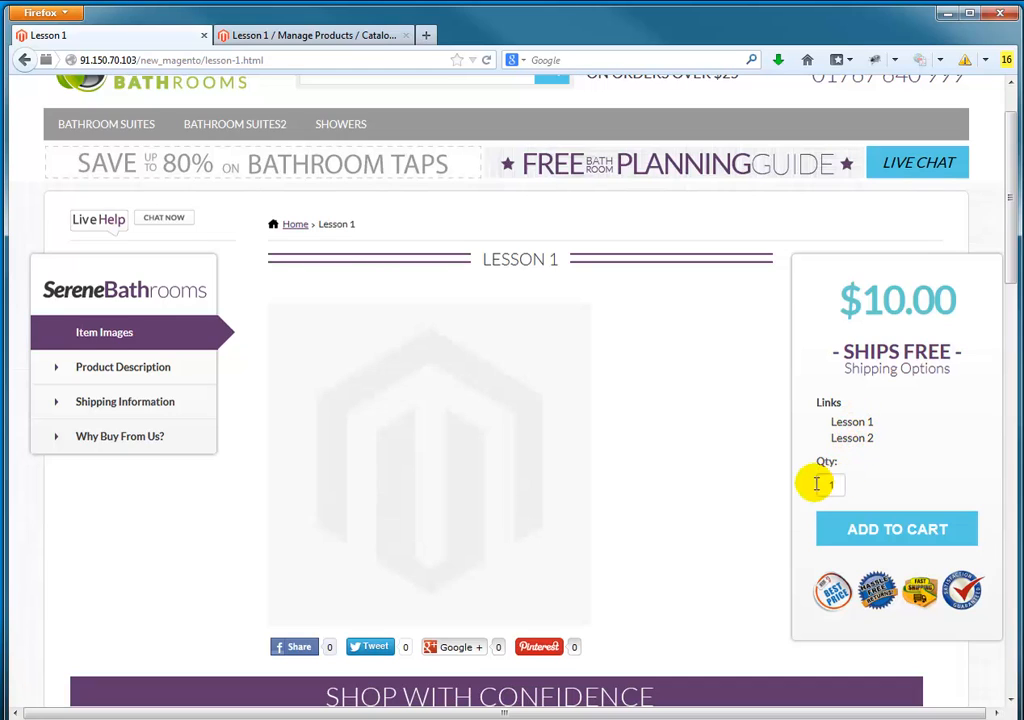
Step: Switch to the Magento admin and review the general product information of Lesson 1
{"action": "left_click", "coordinate": [347, 38]}
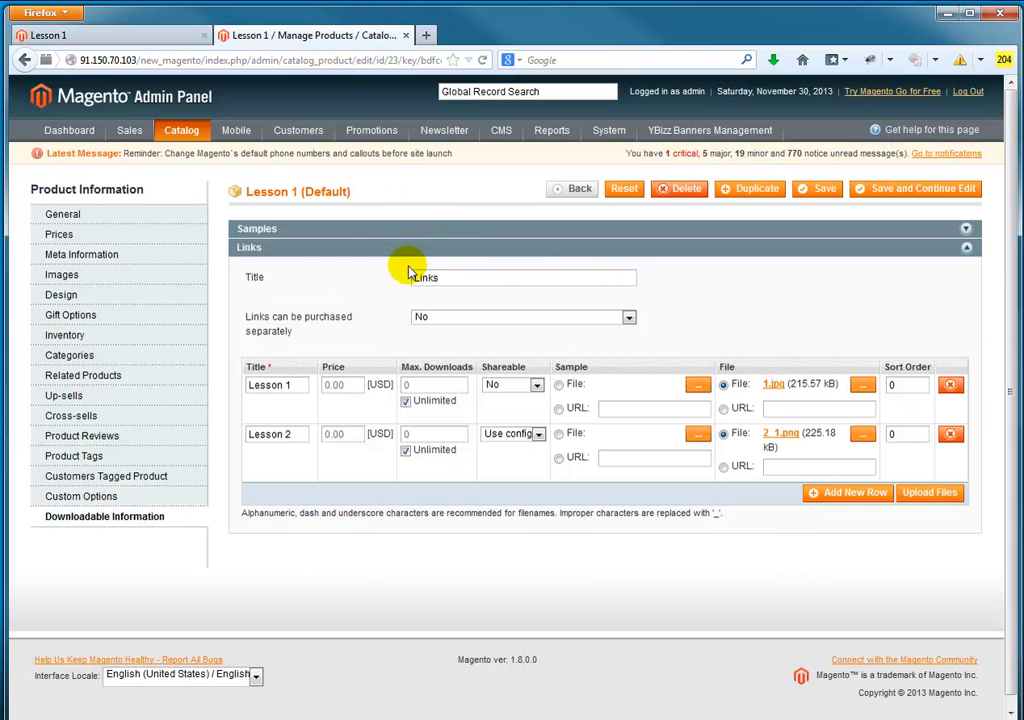
{"action": "left_click", "coordinate": [58, 214]}
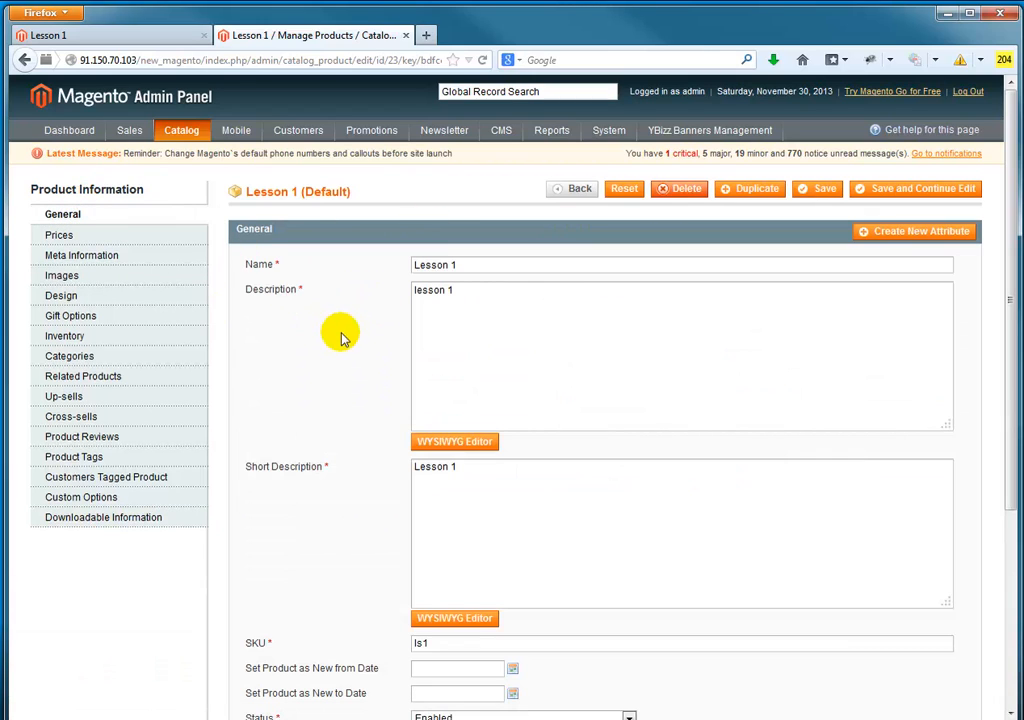
{"action": "scroll", "coordinate": [265, 393], "scroll_direction": "down", "scroll_amount": 4}
{"action": "scroll", "coordinate": [267, 390], "scroll_direction": "up", "scroll_amount": 5}
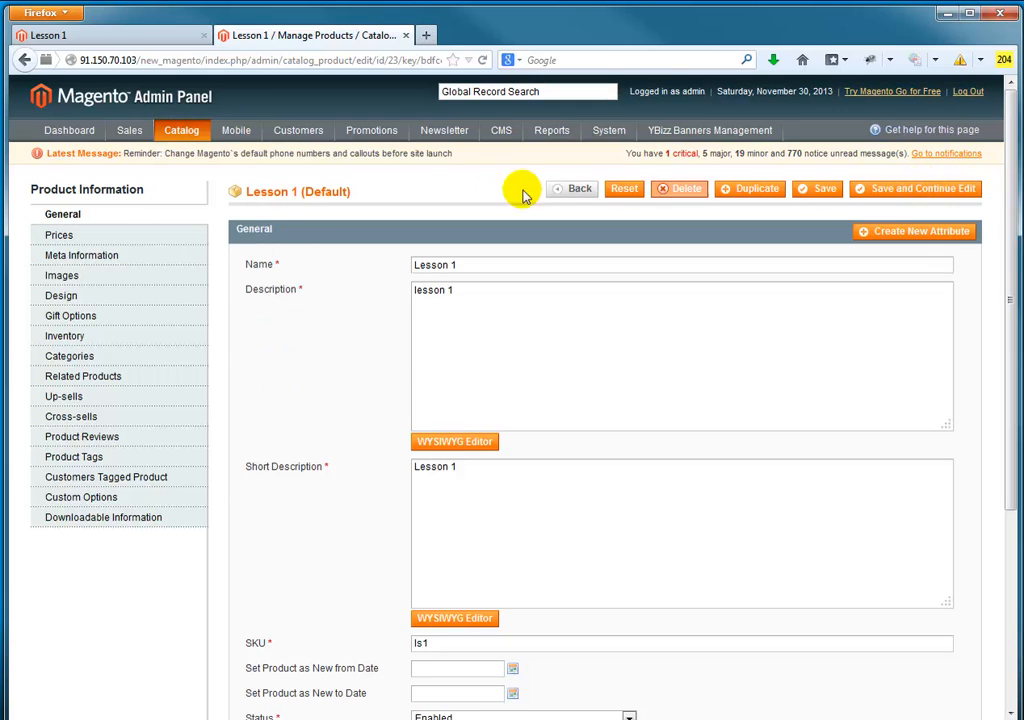
Step: Start a new catalog product with the Default attribute set and the Downloadable Product type
{"action": "mouse_move", "coordinate": [176, 136]}
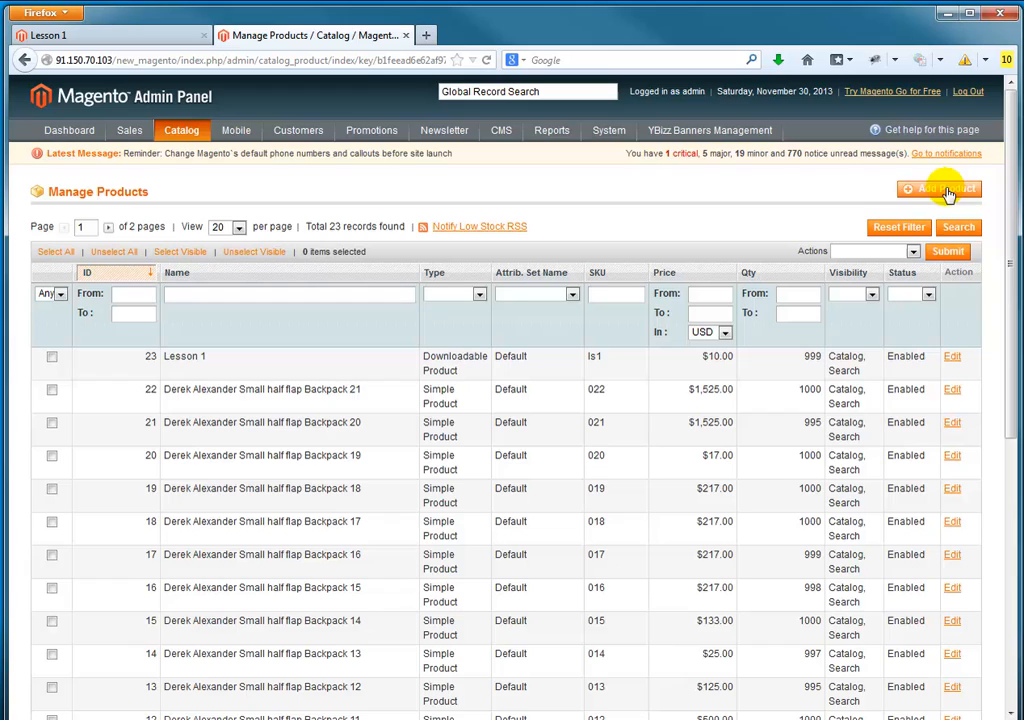
{"action": "left_click", "coordinate": [945, 189]}
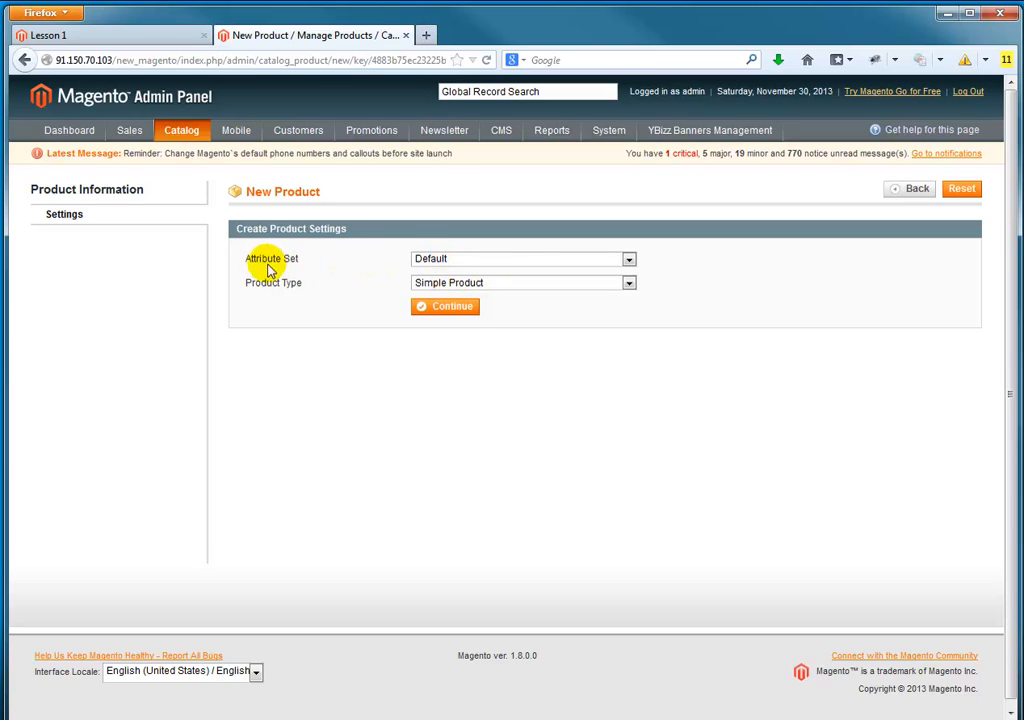
{"action": "left_click", "coordinate": [496, 290]}
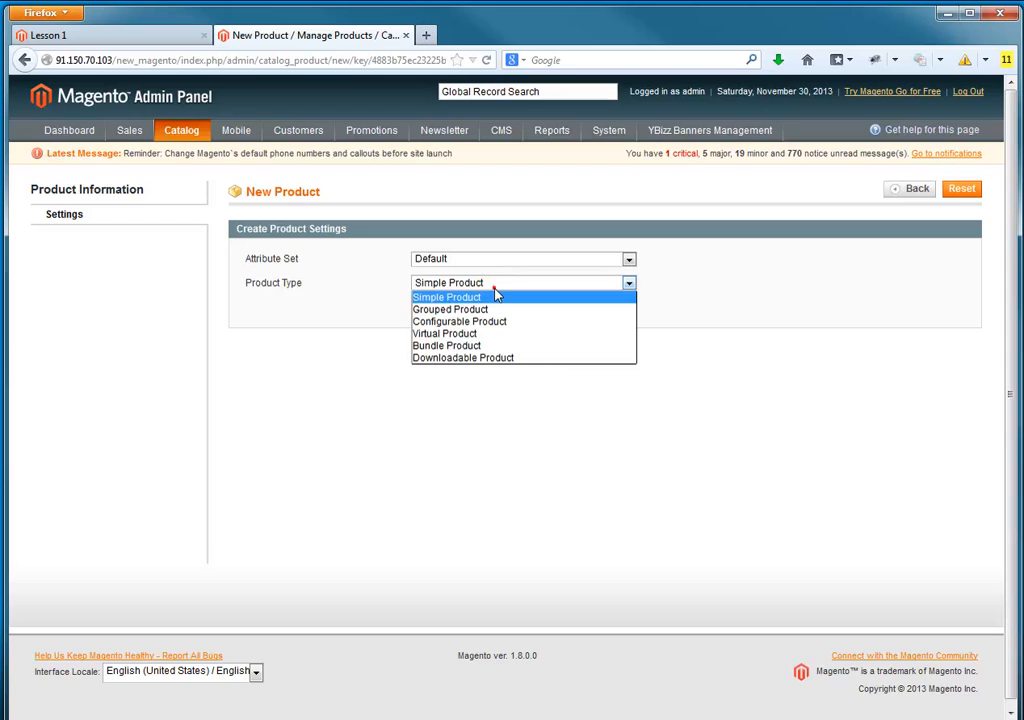
{"action": "left_click", "coordinate": [496, 359]}
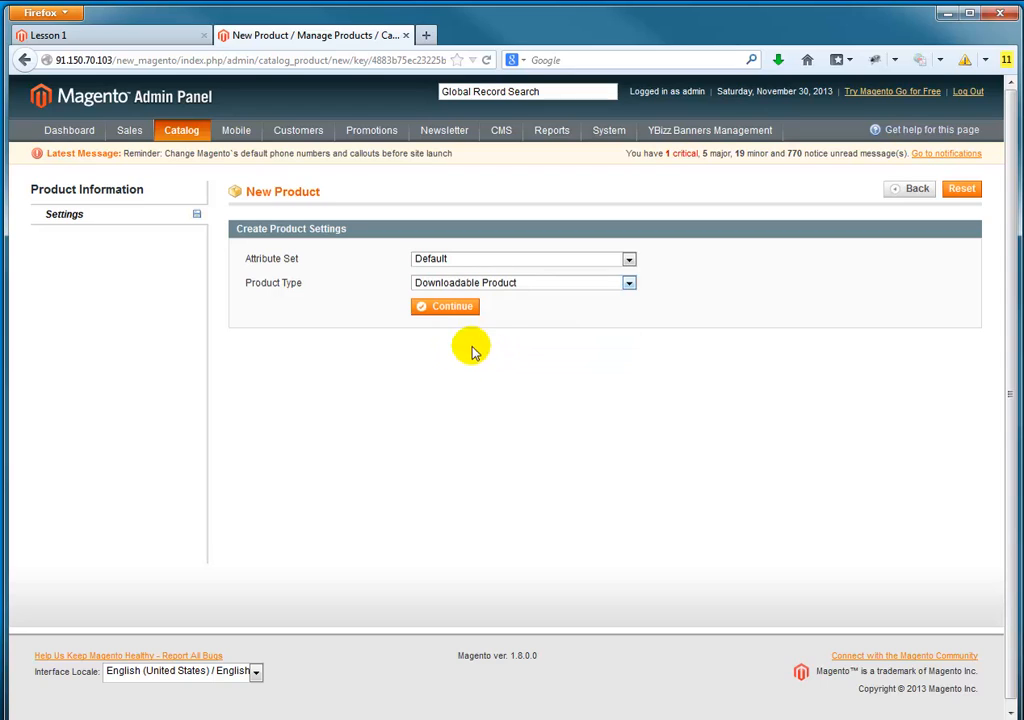
{"action": "left_click", "coordinate": [455, 307]}
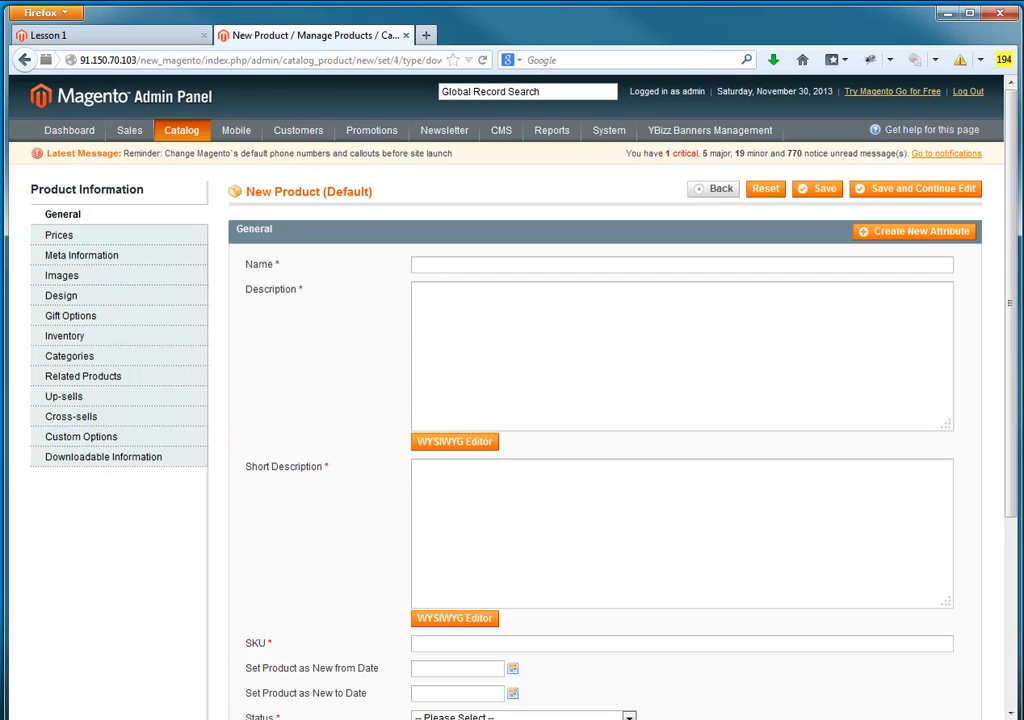
Step: Name the product Lesson 2, enter "lesson 2" as description and short description, and set the SKU to ls2
{"action": "mouse_move", "coordinate": [1012, 135]}
{"action": "left_mouse_down"}
{"action": "mouse_move", "coordinate": [1008, 323]}
{"action": "mouse_move", "coordinate": [1008, 150]}
{"action": "left_mouse_up"}
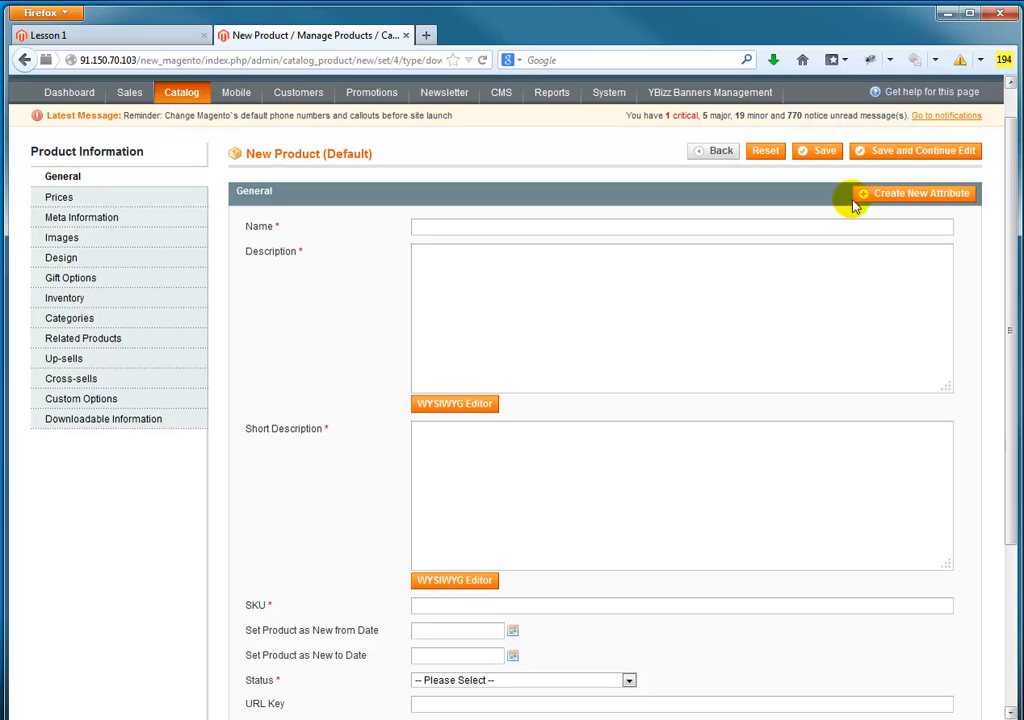
{"action": "left_click", "coordinate": [469, 227]}
{"action": "type", "text": "Lesson"}
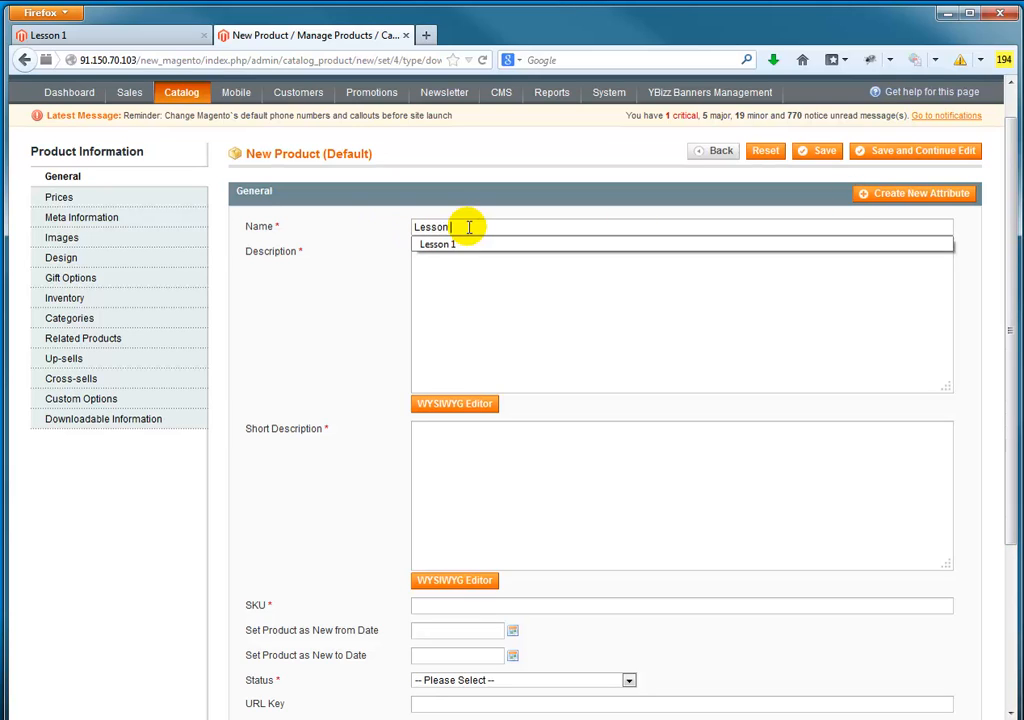
{"action": "type", "text": " 2"}
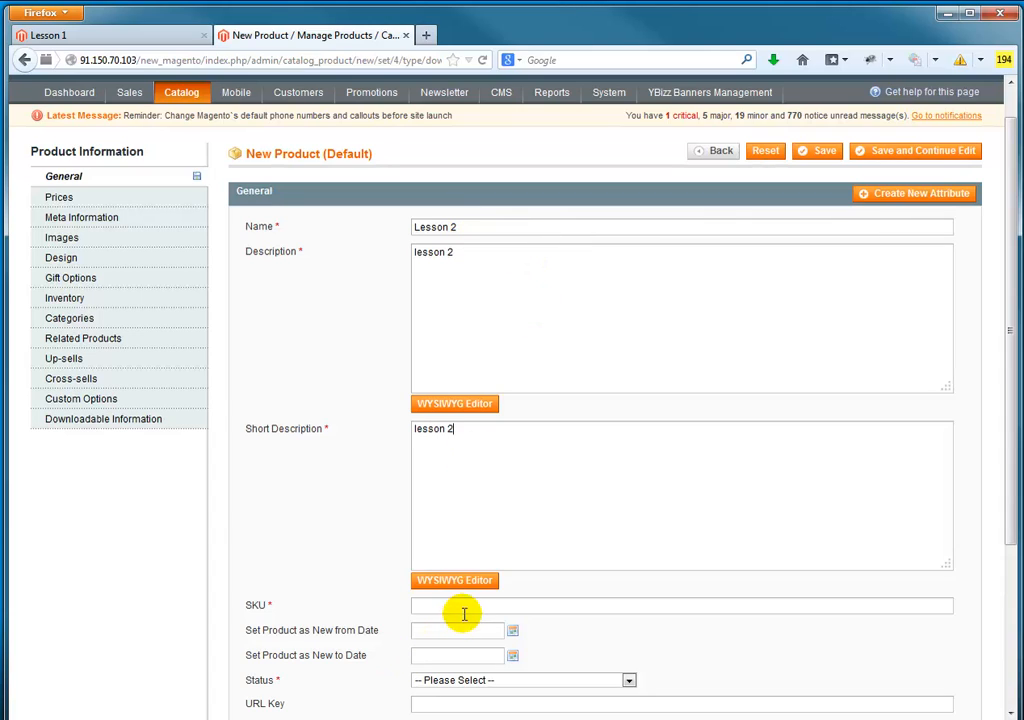
{"action": "type", "text": "ls2"}
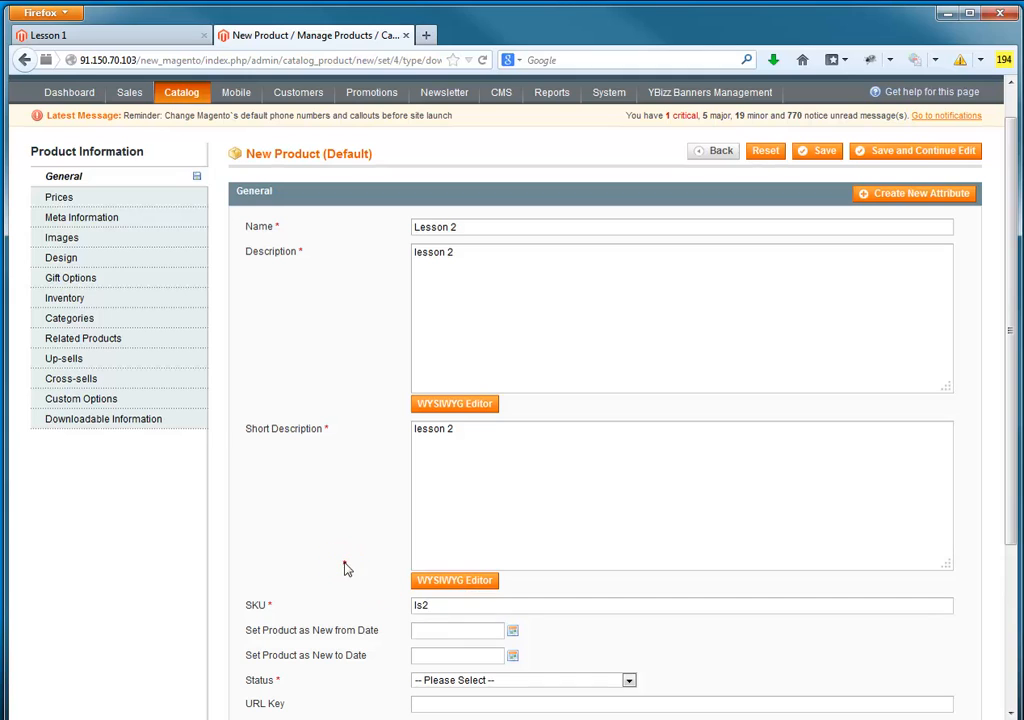
Step: Set the product's status to Enabled and its URL key to lesson2
{"action": "scroll", "coordinate": [343, 568], "scroll_direction": "down", "scroll_amount": 3}
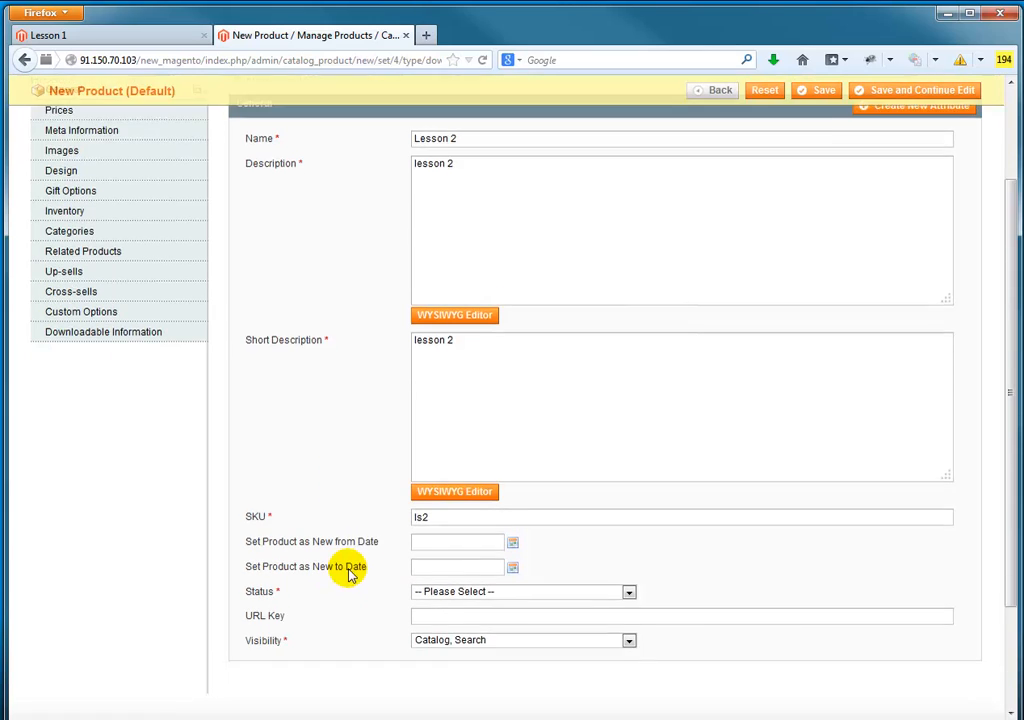
{"action": "left_click", "coordinate": [490, 496]}
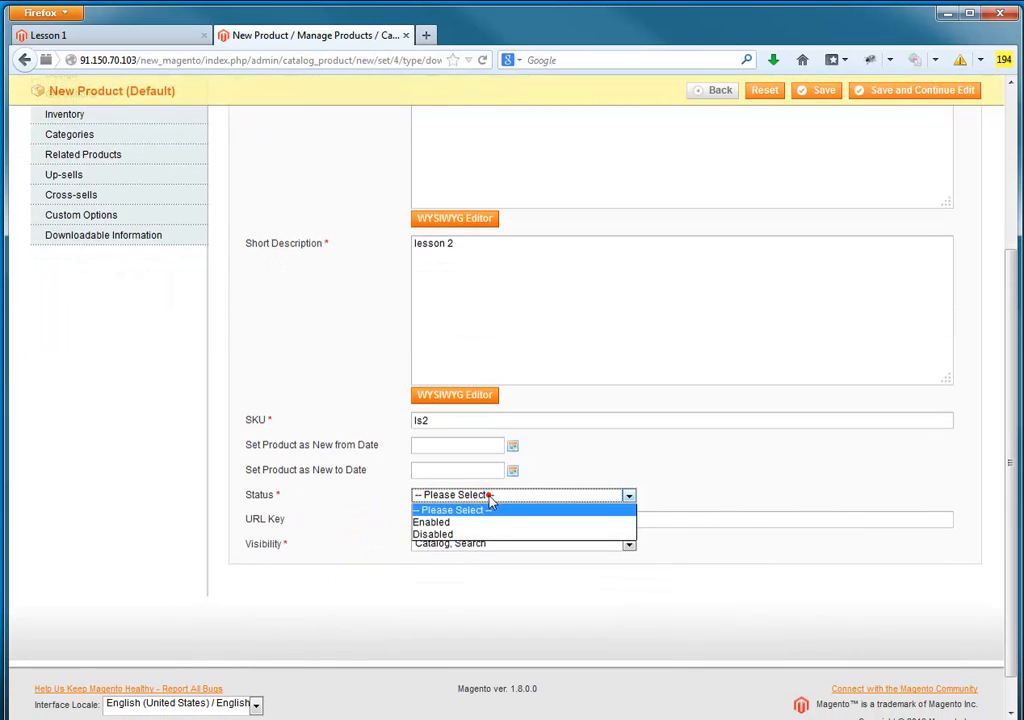
{"action": "left_click", "coordinate": [476, 521]}
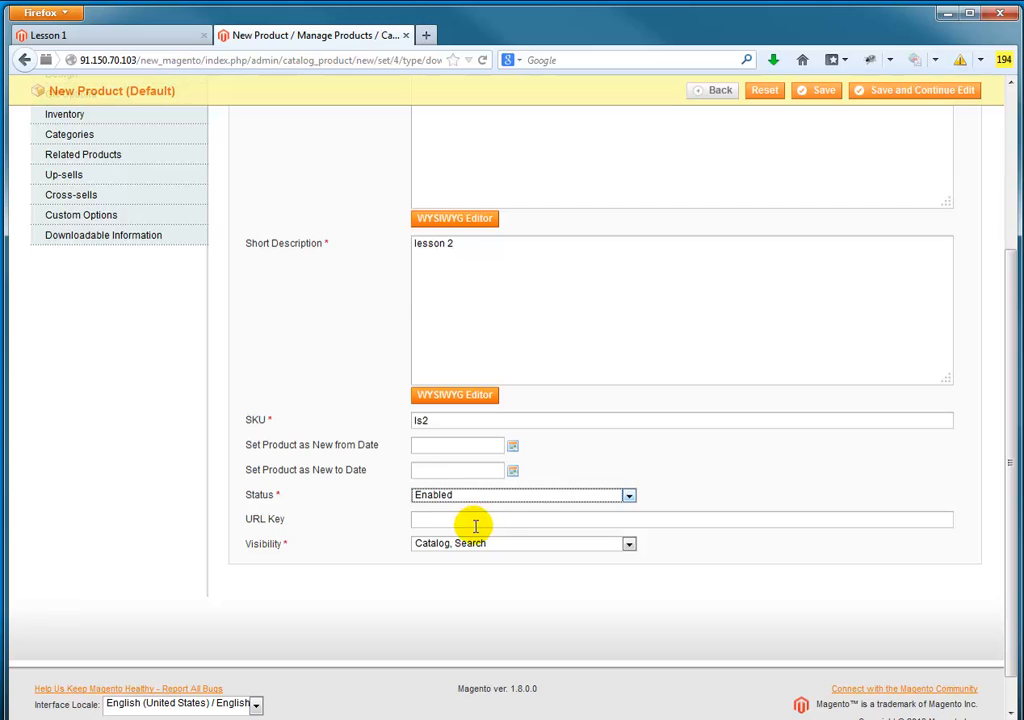
{"action": "left_click", "coordinate": [470, 518]}
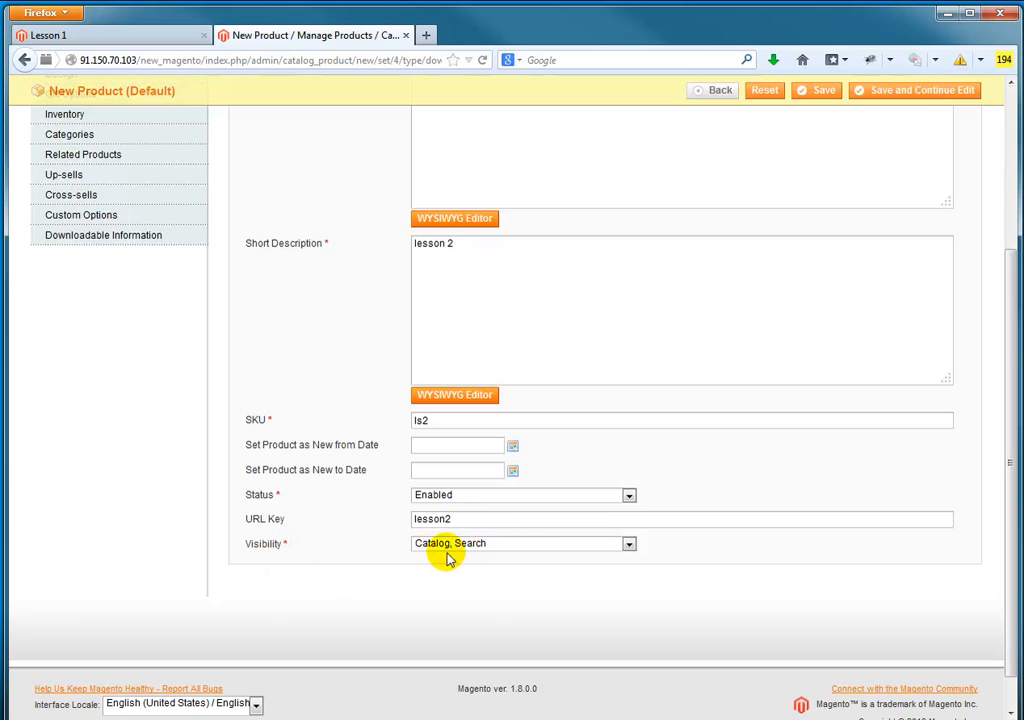
Step: Set the product's price to 20 USD and its tax class to None
{"action": "scroll", "coordinate": [290, 393], "scroll_direction": "up", "scroll_amount": 5}
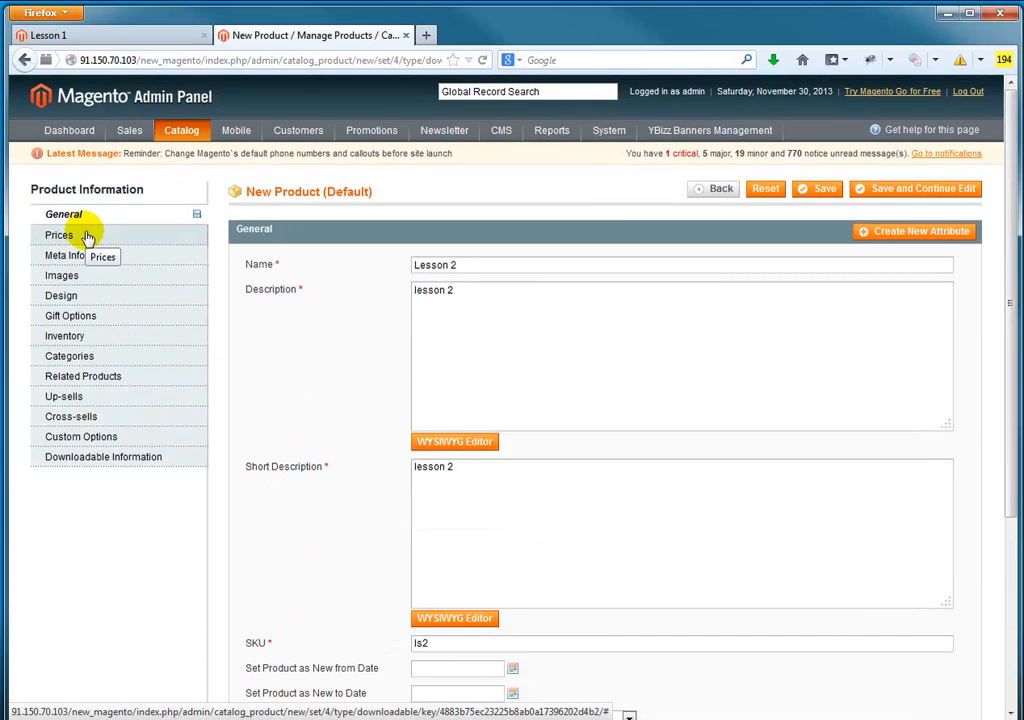
{"action": "left_click", "coordinate": [87, 234]}
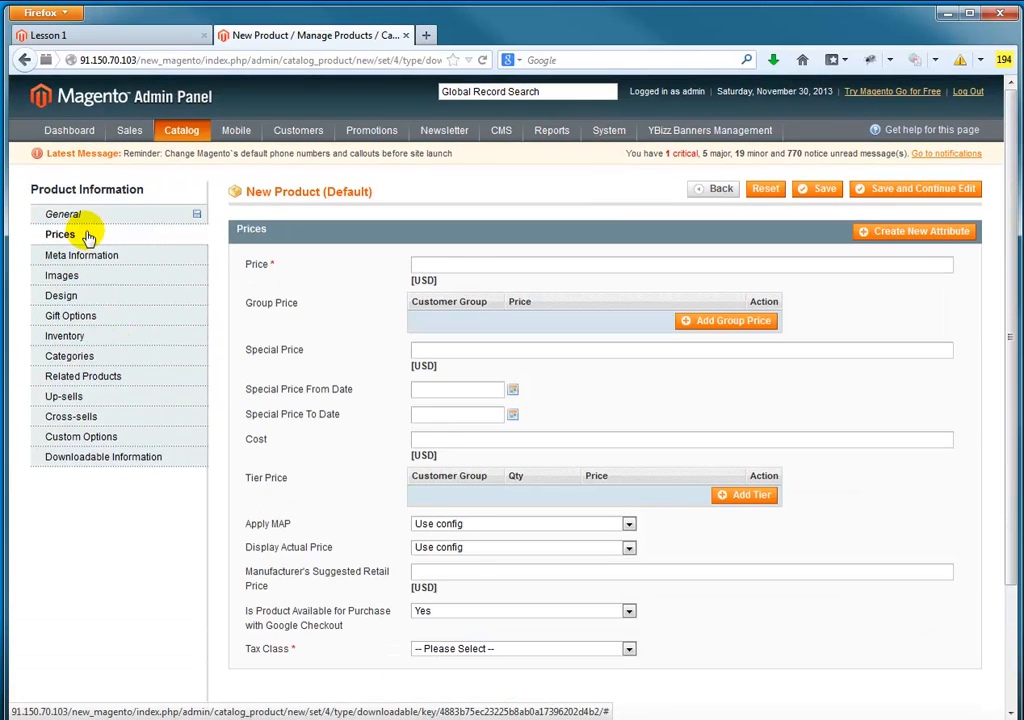
{"action": "left_click", "coordinate": [488, 265]}
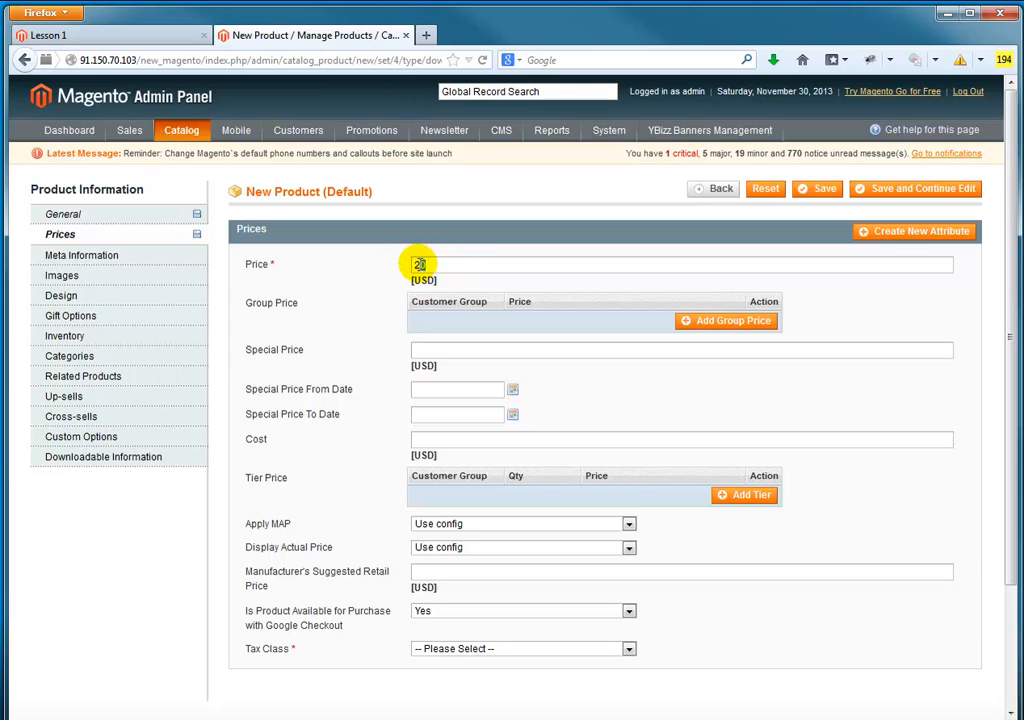
{"action": "left_click_drag", "start_coordinate": [418, 264], "coordinate": [445, 267]}
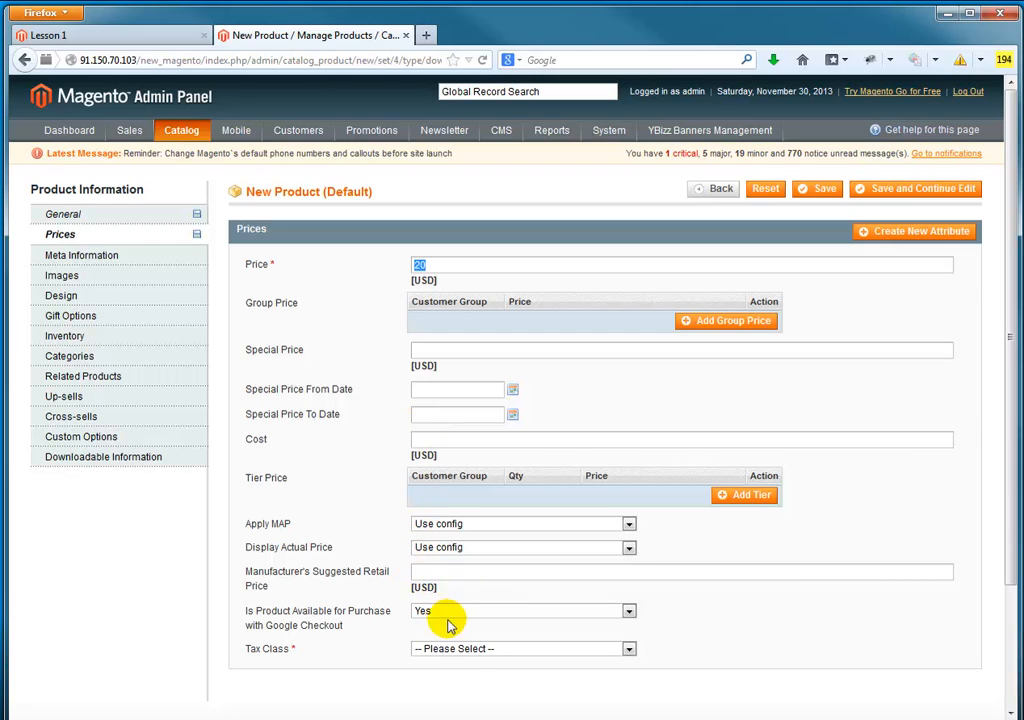
{"action": "left_click", "coordinate": [464, 649]}
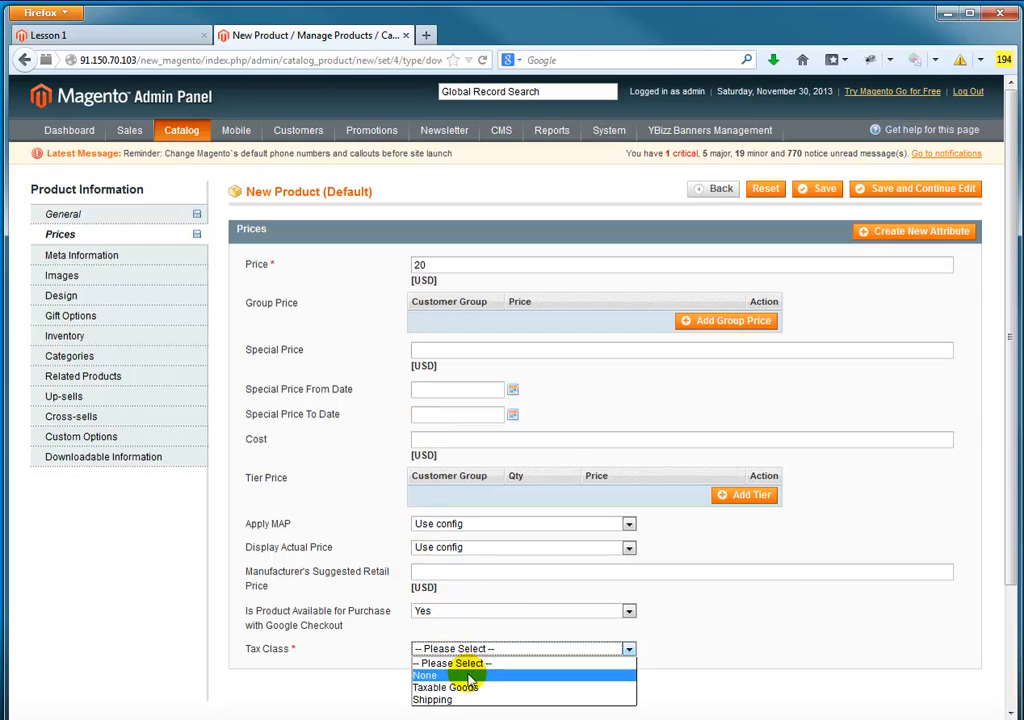
{"action": "left_click", "coordinate": [469, 677]}
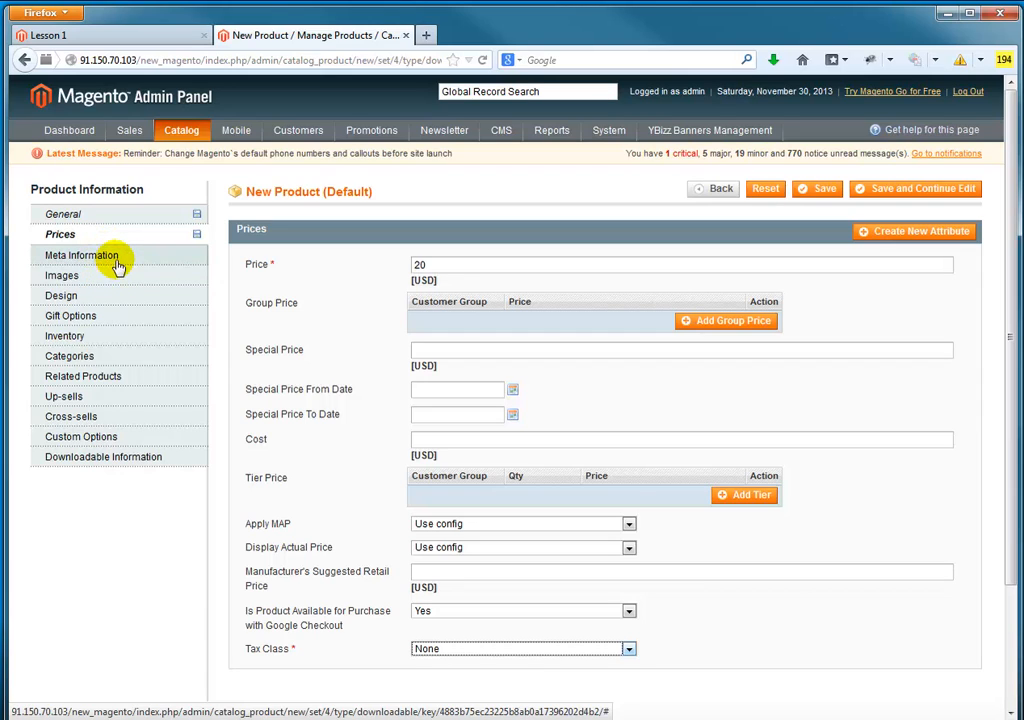
Step: Set the product's inventory quantity to 10000 and its stock availability to In Stock
{"action": "left_click", "coordinate": [100, 336]}
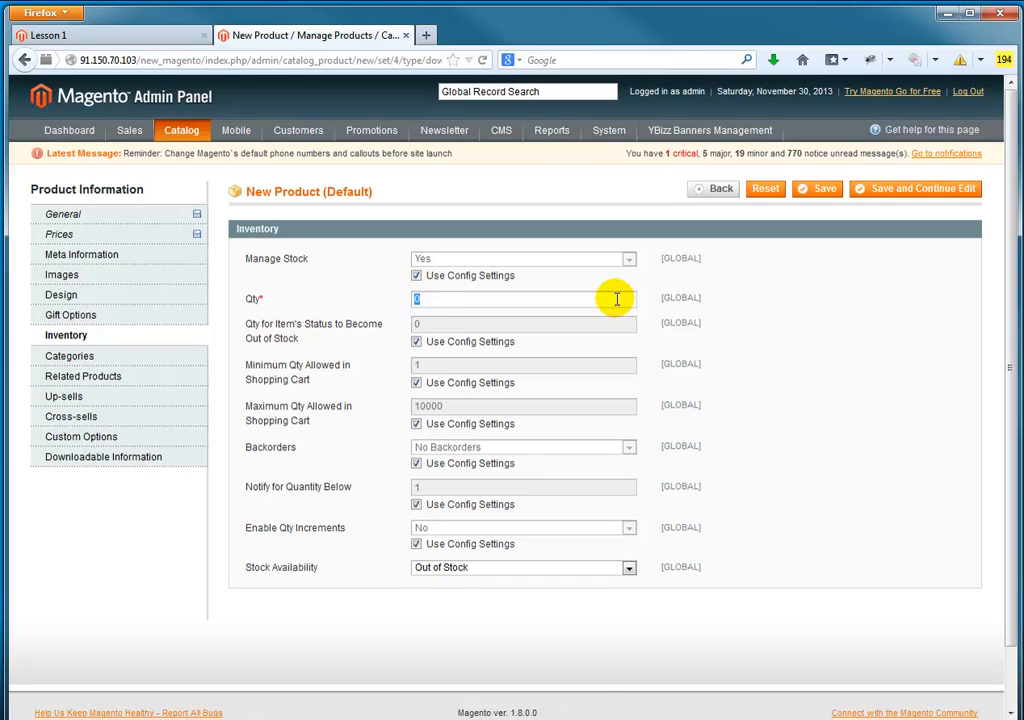
{"action": "type", "text": "10000"}
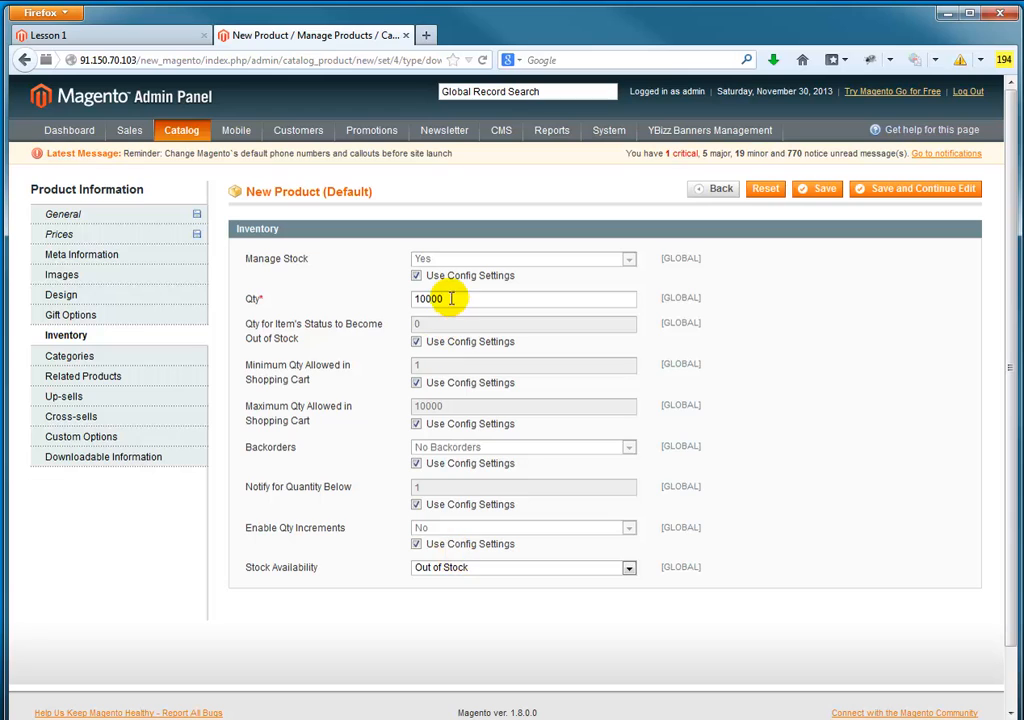
{"action": "left_click", "coordinate": [467, 567]}
{"action": "left_click", "coordinate": [474, 584]}
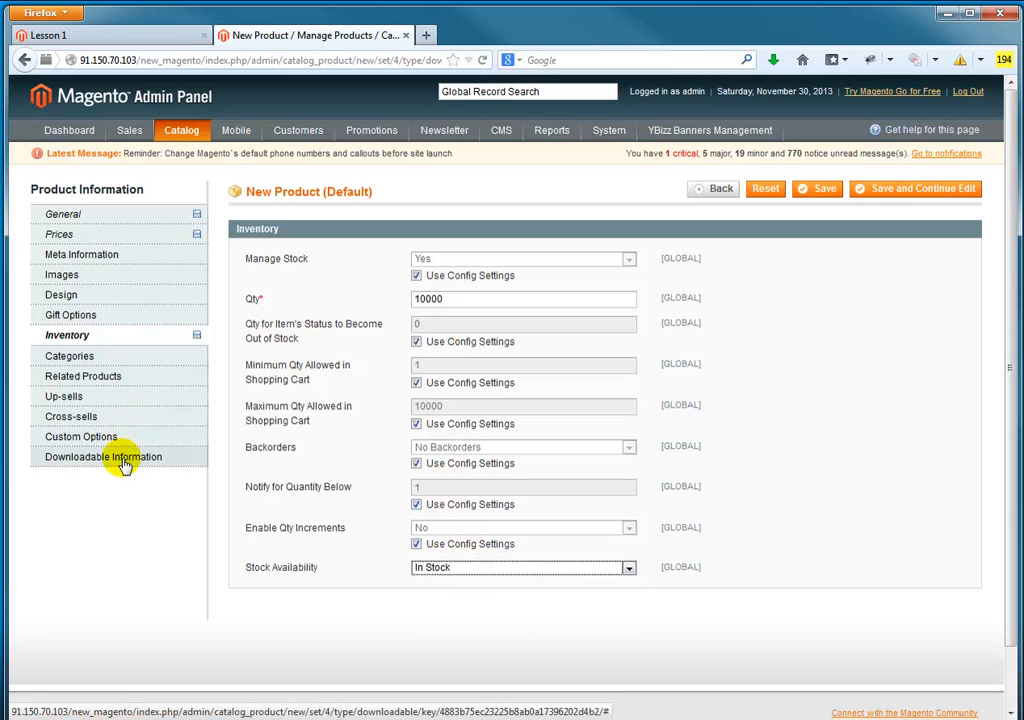
Step: In the downloadable information, clear the links title, set separate purchase of links to No, and add an empty link row
{"action": "left_click", "coordinate": [82, 360]}
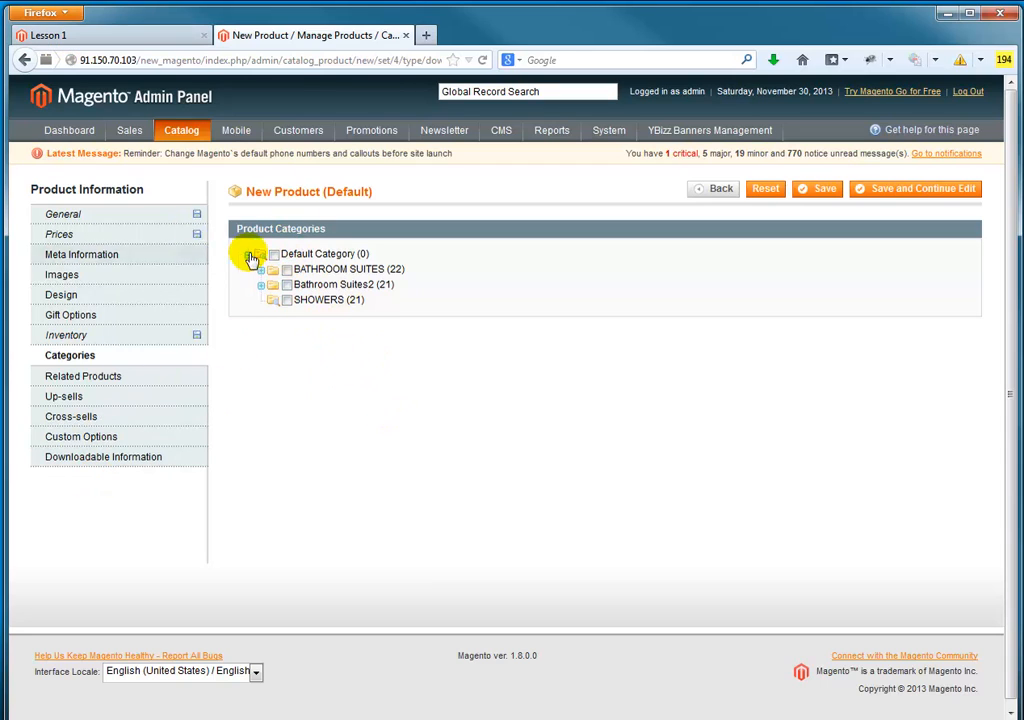
{"action": "left_click", "coordinate": [91, 461]}
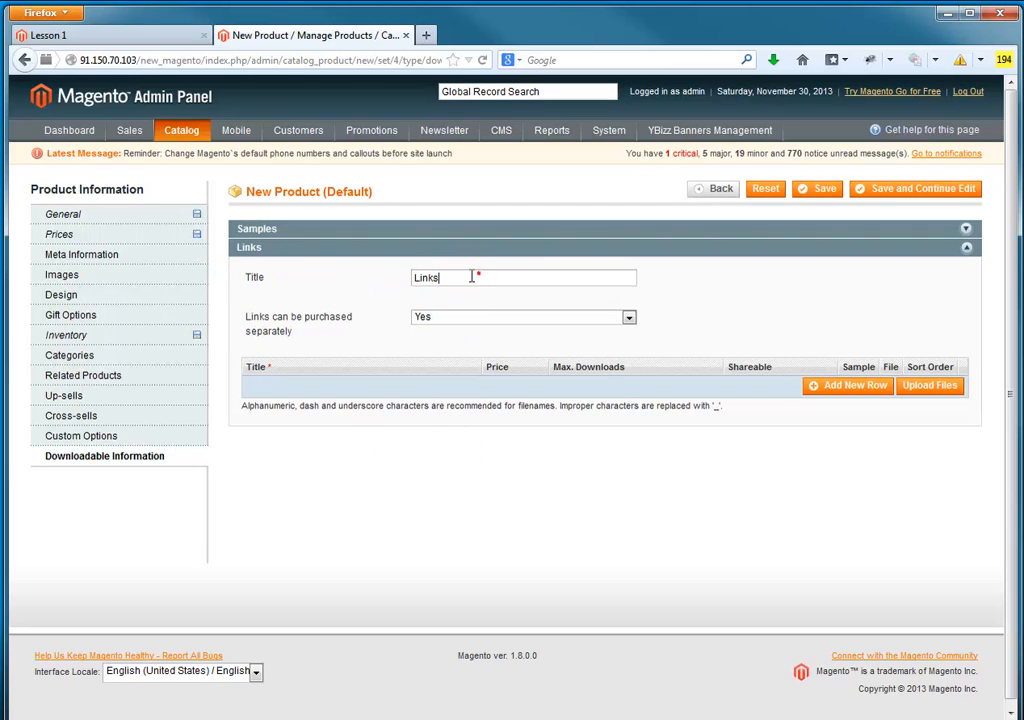
{"action": "left_click_drag", "start_coordinate": [386, 286], "coordinate": [499, 273]}
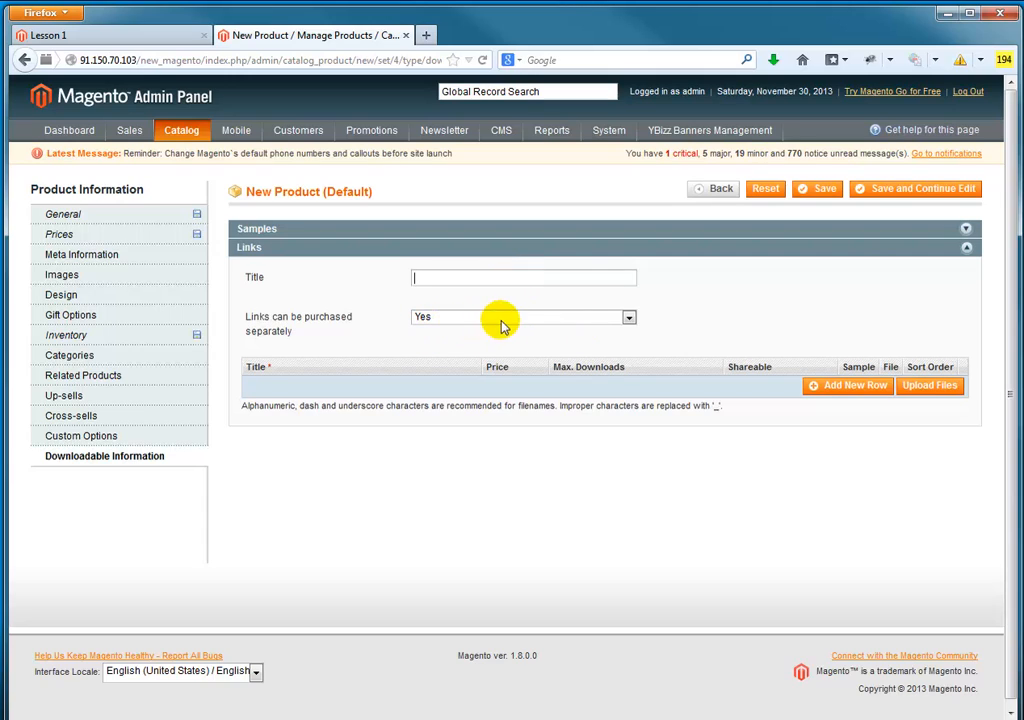
{"action": "left_click", "coordinate": [517, 318]}
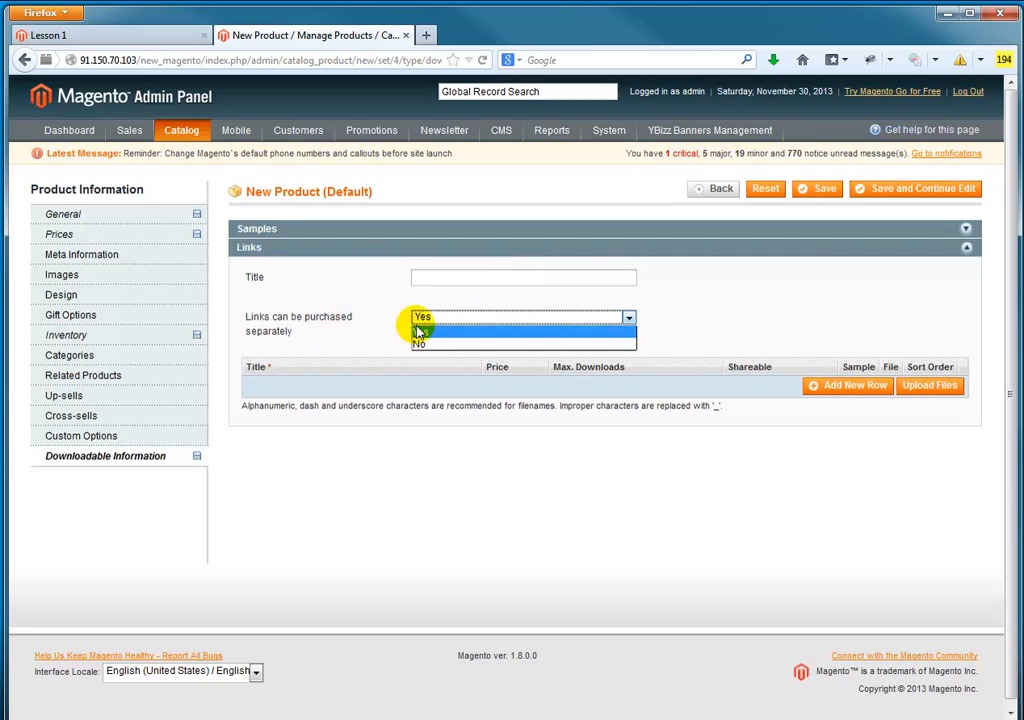
{"action": "left_click", "coordinate": [447, 345]}
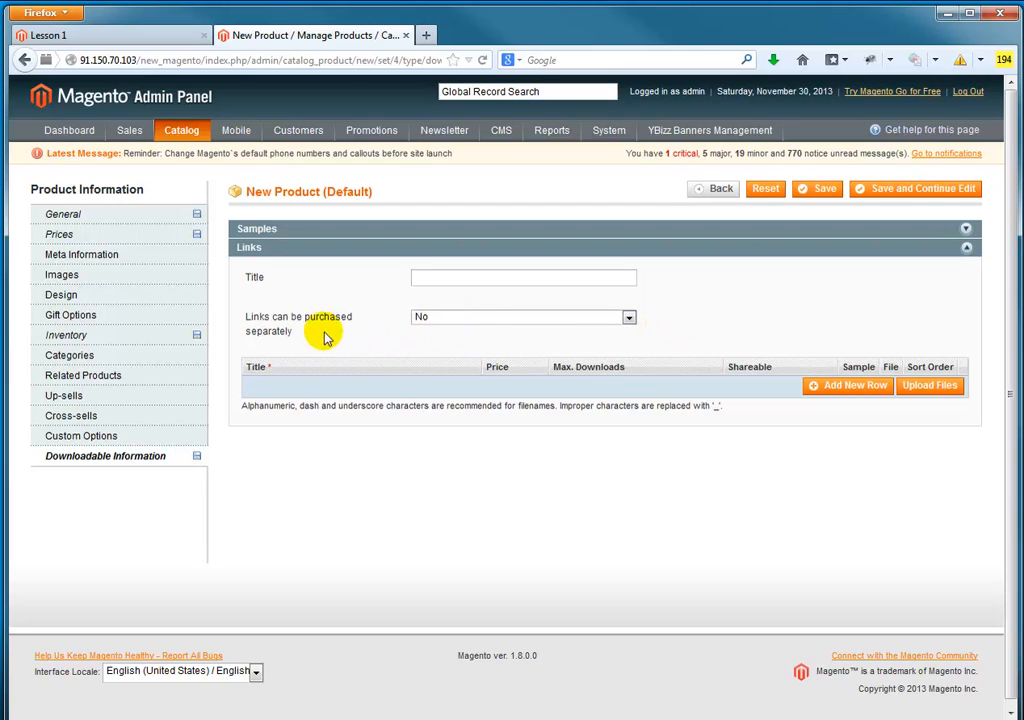
{"action": "left_click", "coordinate": [855, 393]}
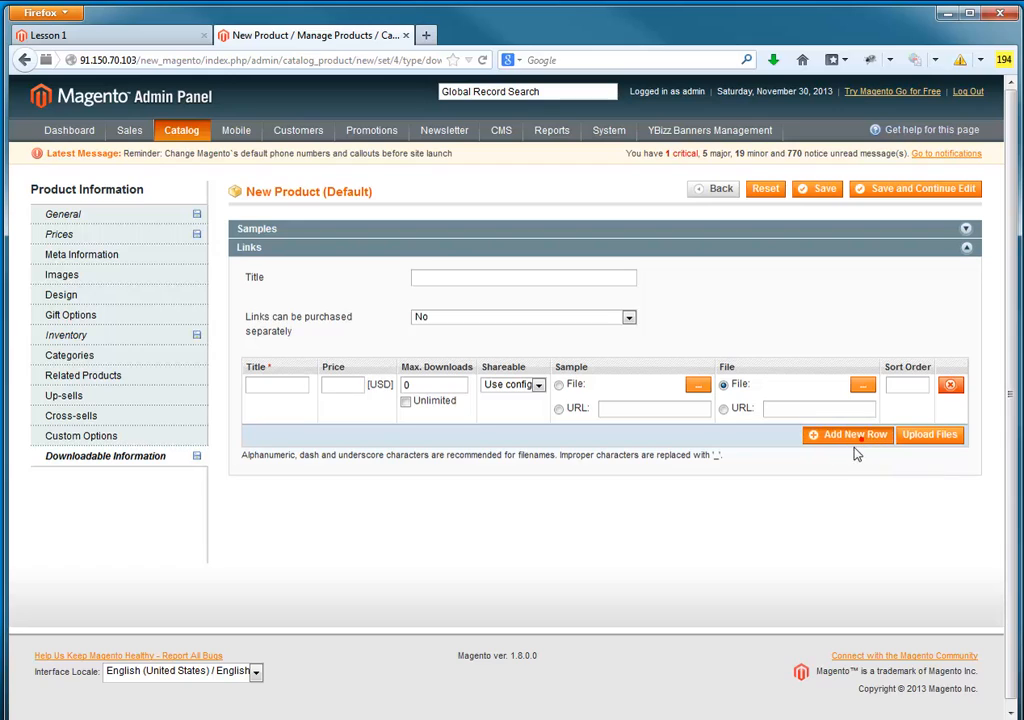
Step: Add four more empty rows to the downloadable links table
{"action": "left_click", "coordinate": [858, 438]}
{"action": "left_click", "coordinate": [847, 484]}
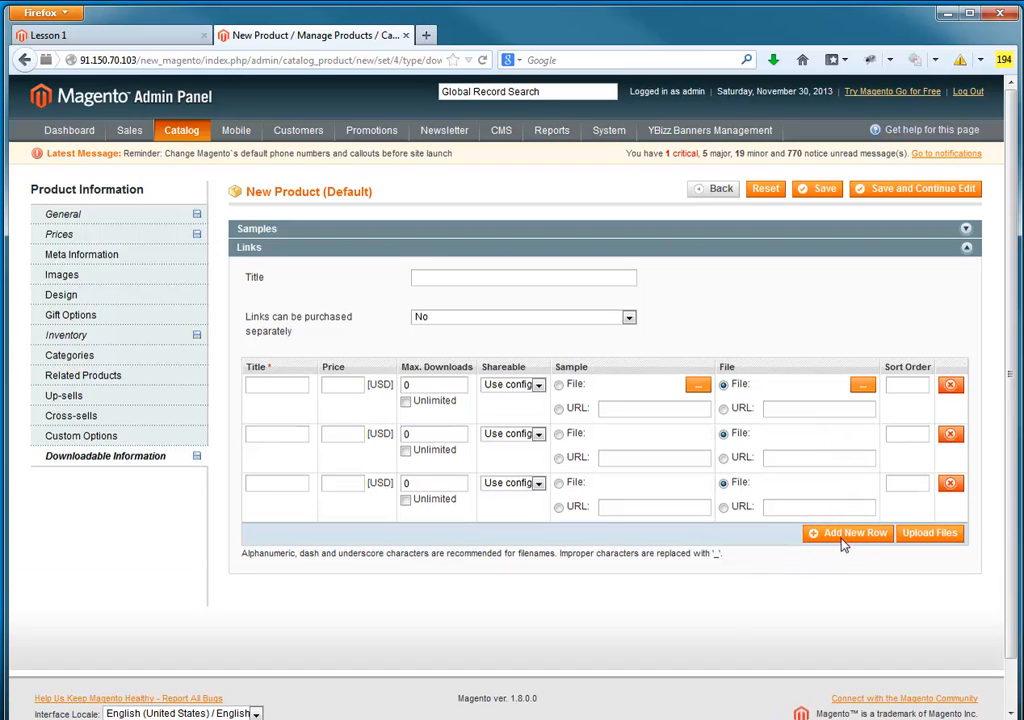
{"action": "left_click", "coordinate": [841, 540]}
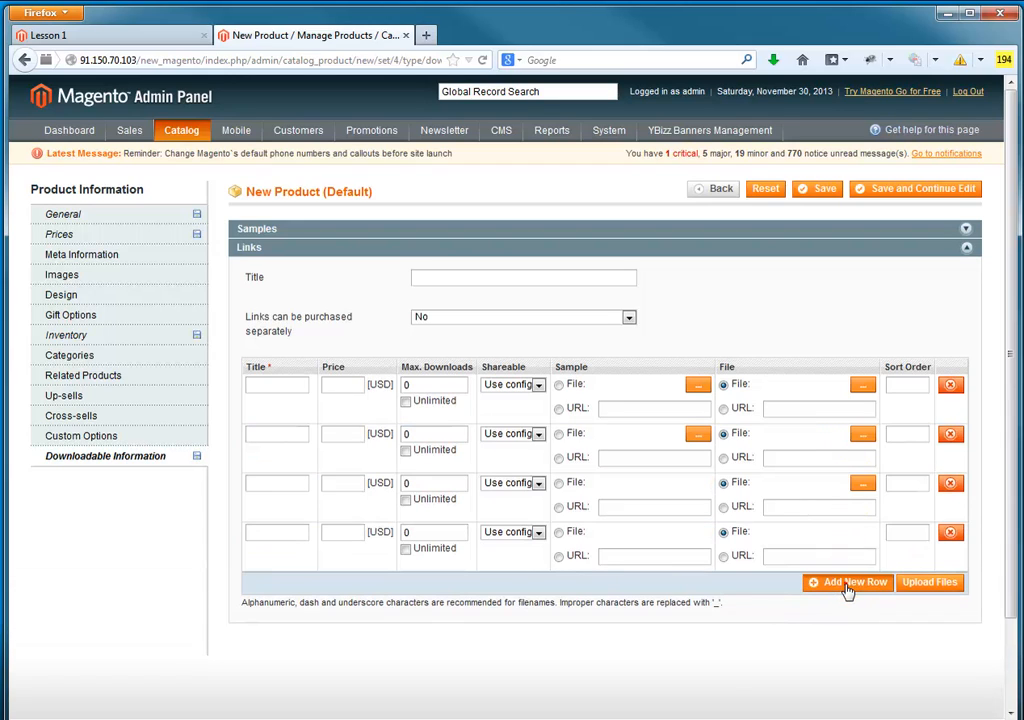
{"action": "left_click", "coordinate": [846, 584]}
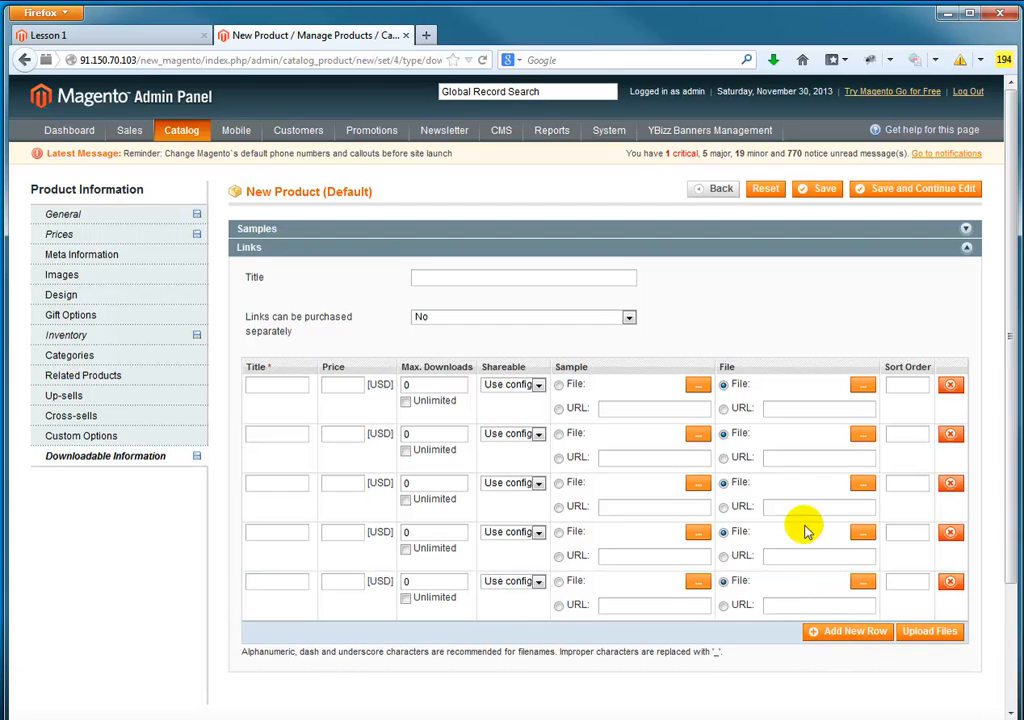
Step: Title the first downloadable link Chapter 1 and leave its price empty
{"action": "left_click", "coordinate": [285, 385]}
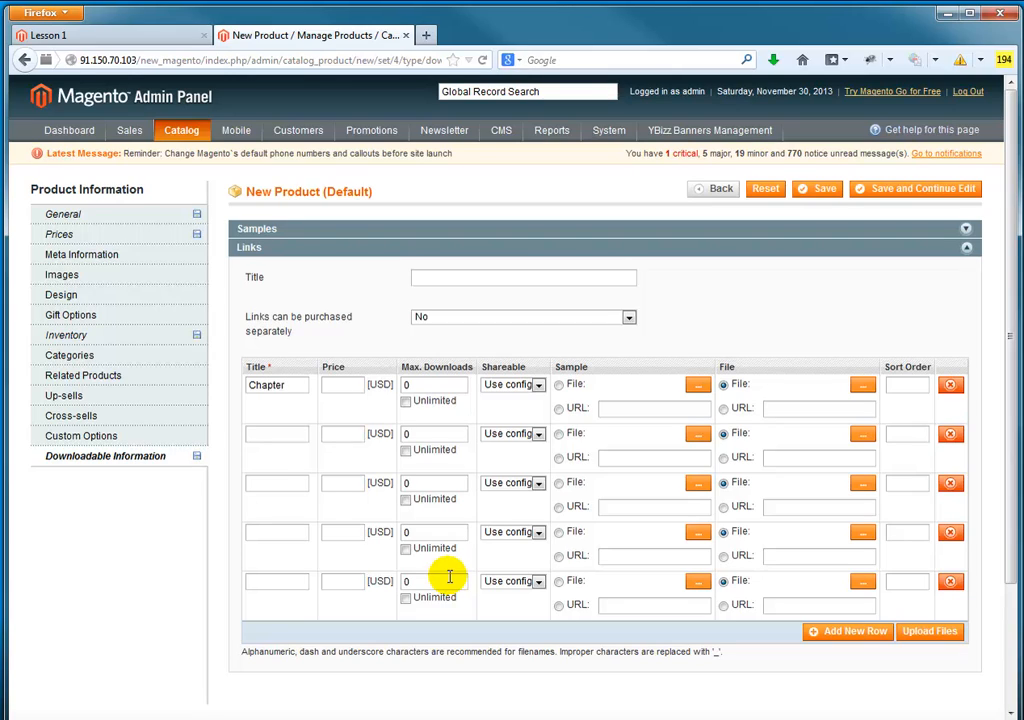
{"action": "left_click", "coordinate": [346, 385]}
{"action": "left_click", "coordinate": [342, 385]}
{"action": "left_click", "coordinate": [361, 385]}
{"action": "left_click", "coordinate": [359, 385]}
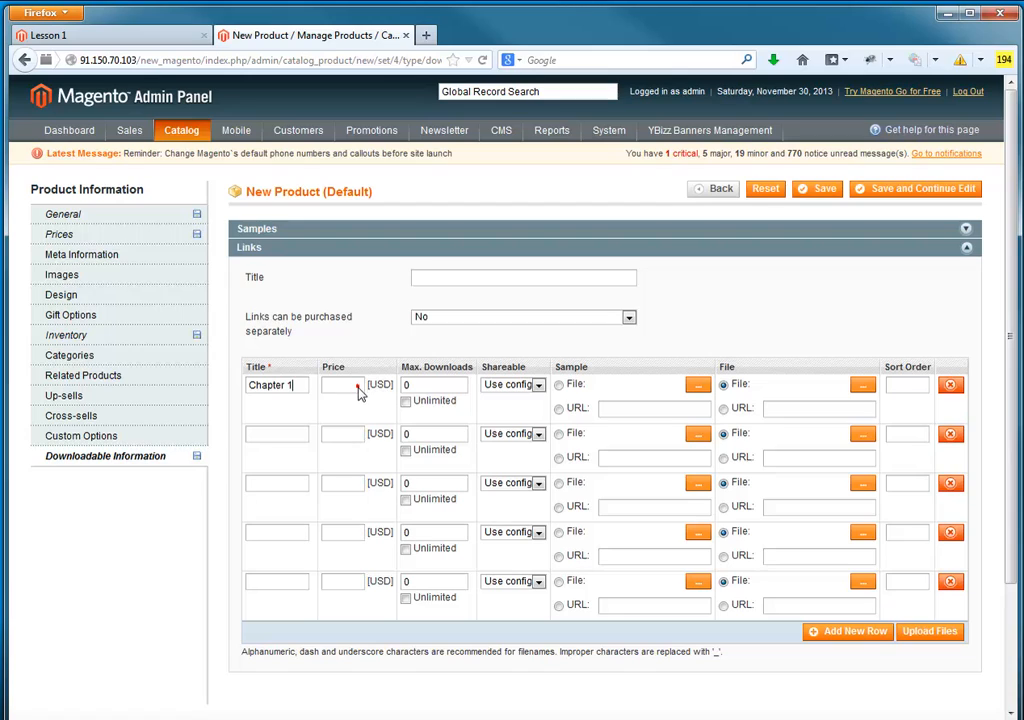
Step: Try setting separate purchase of links to Yes, and restore it to No
{"action": "left_click", "coordinate": [474, 319]}
{"action": "left_click", "coordinate": [472, 331]}
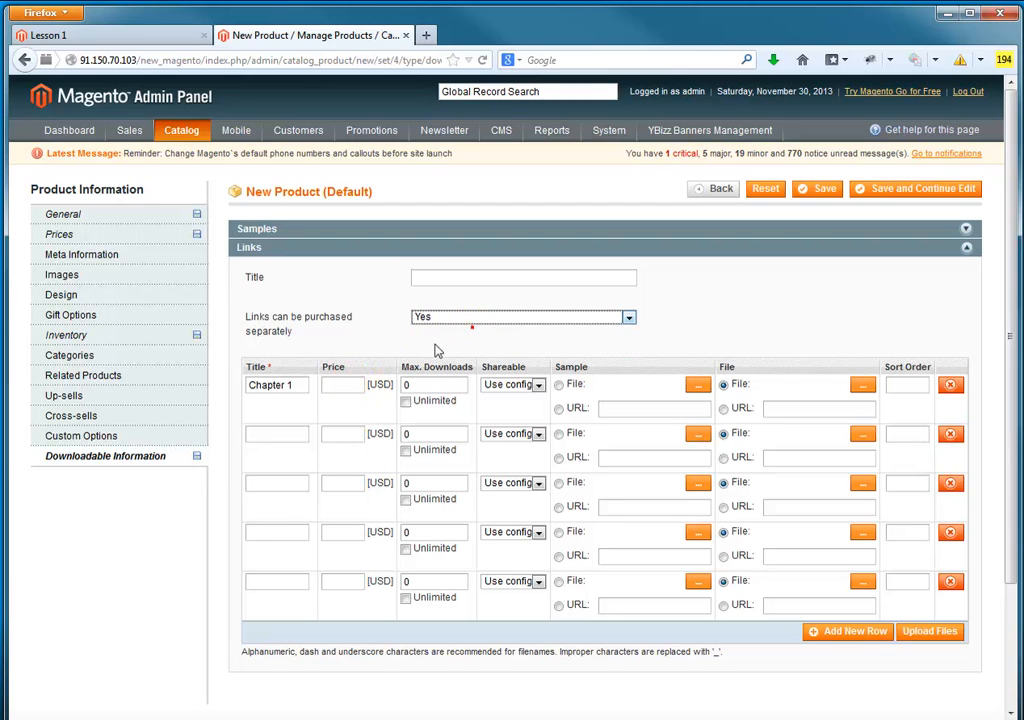
{"action": "left_click", "coordinate": [350, 384]}
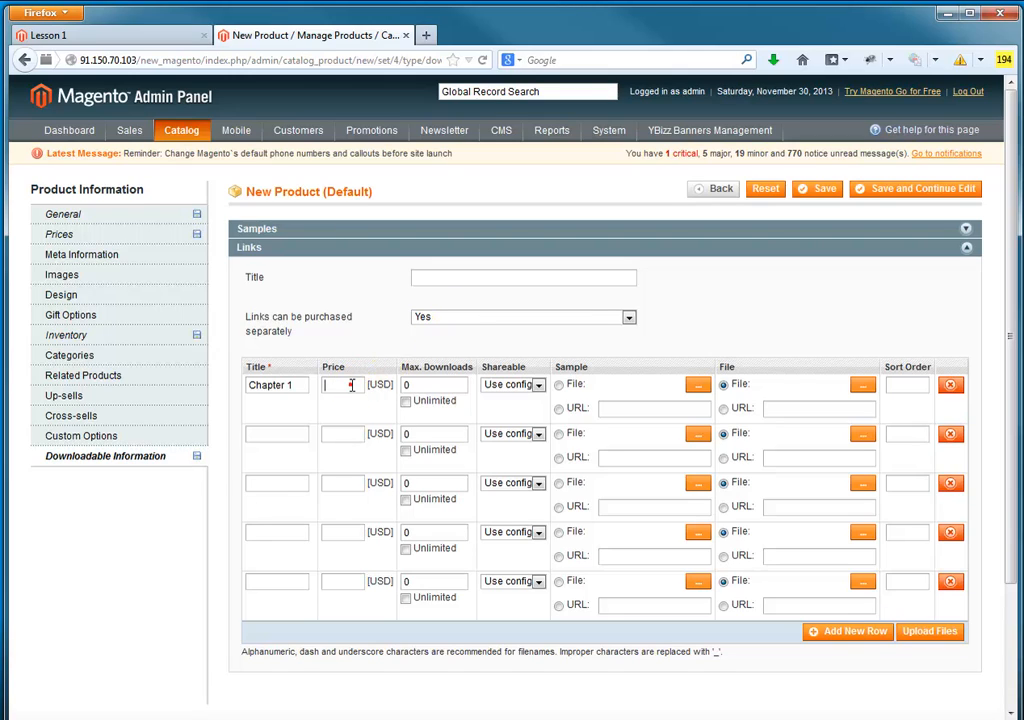
{"action": "left_click", "coordinate": [437, 320]}
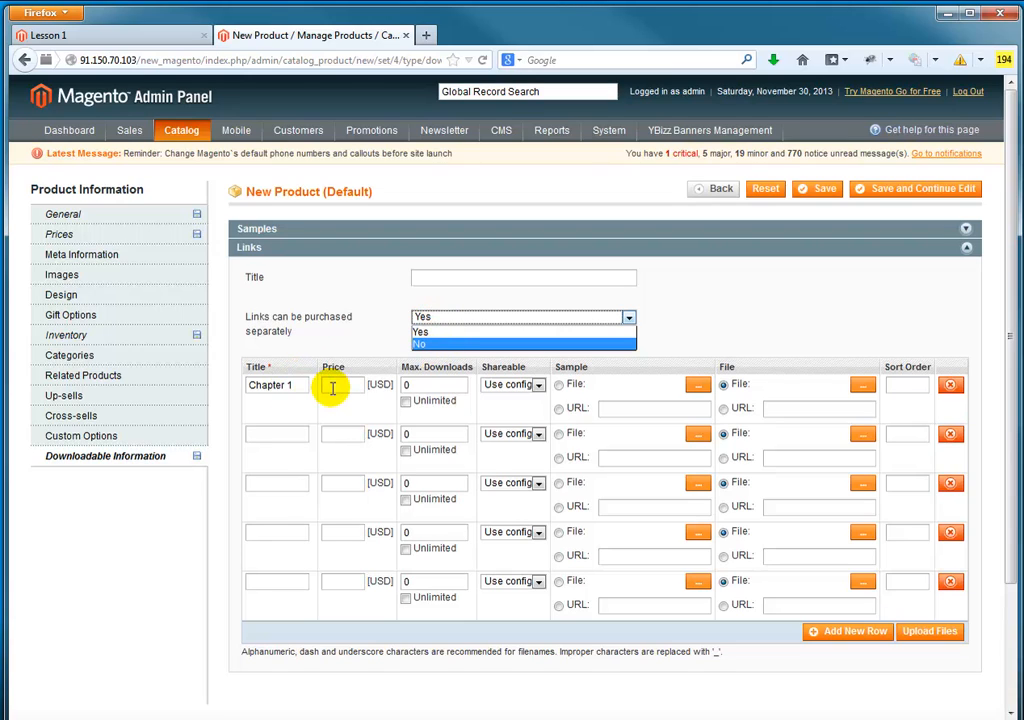
{"action": "left_click", "coordinate": [456, 345]}
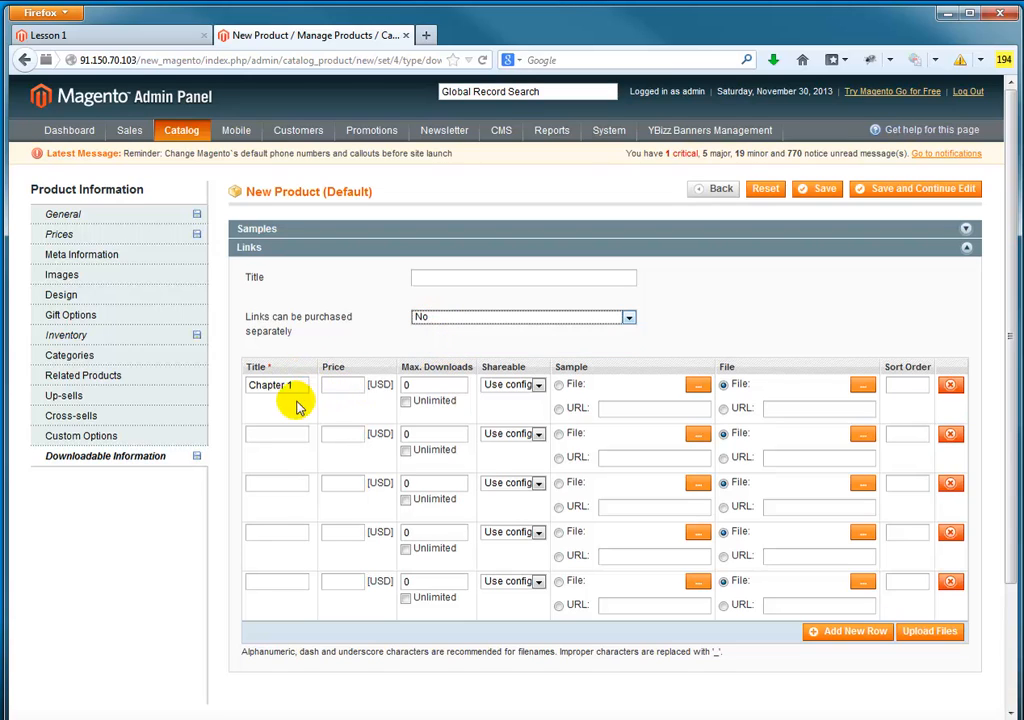
Step: Title the second downloadable link Chapter 2
{"action": "left_click", "coordinate": [283, 436]}
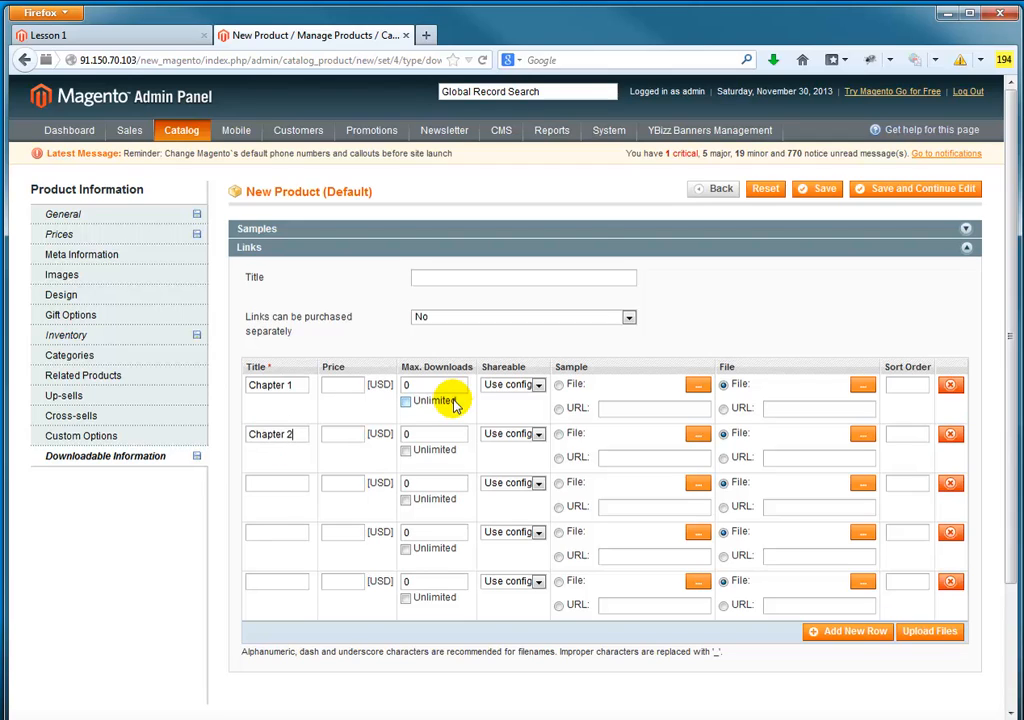
{"action": "left_click", "coordinate": [281, 482]}
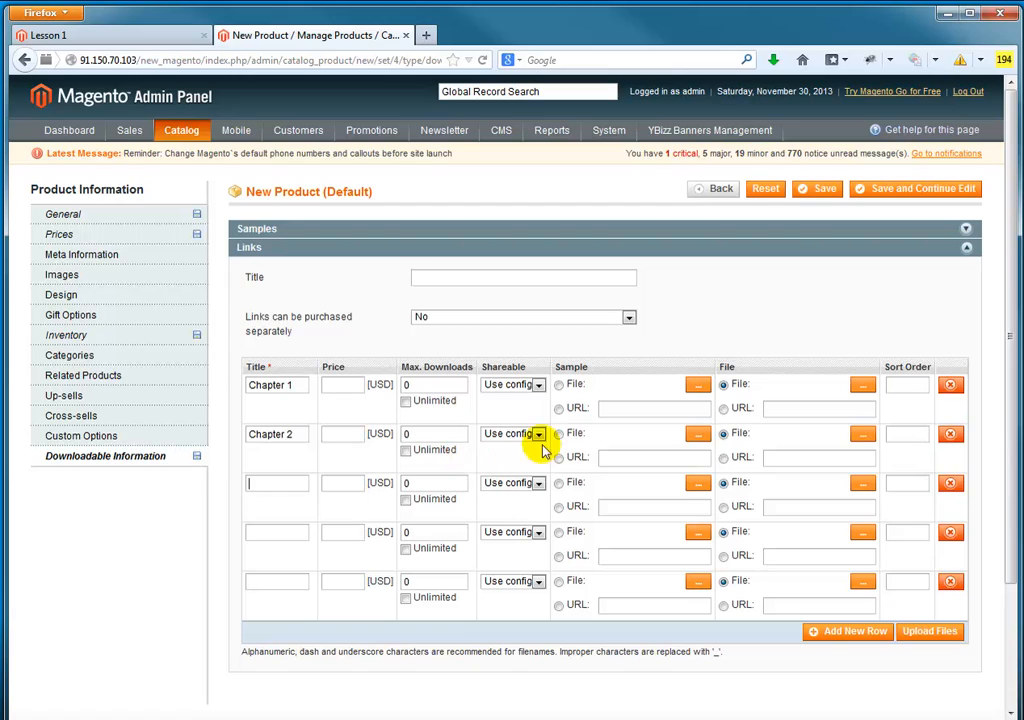
Step: Set the Chapter 1 and Chapter 2 links to not shareable, with a maximum of 2 downloads each
{"action": "left_click", "coordinate": [541, 386]}
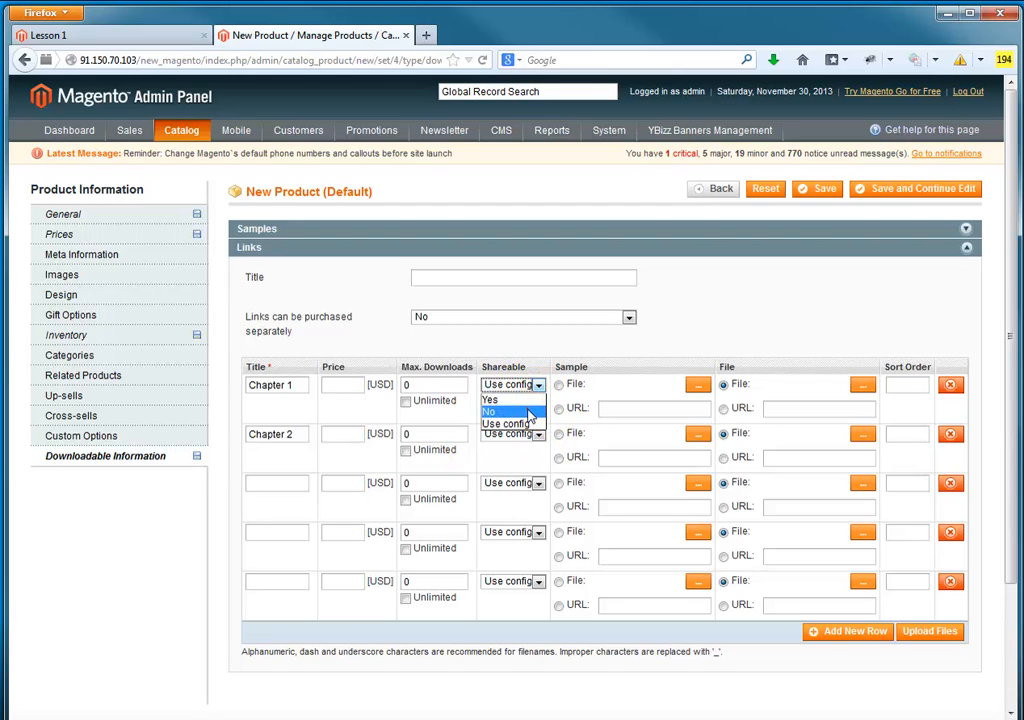
{"action": "left_click", "coordinate": [528, 412]}
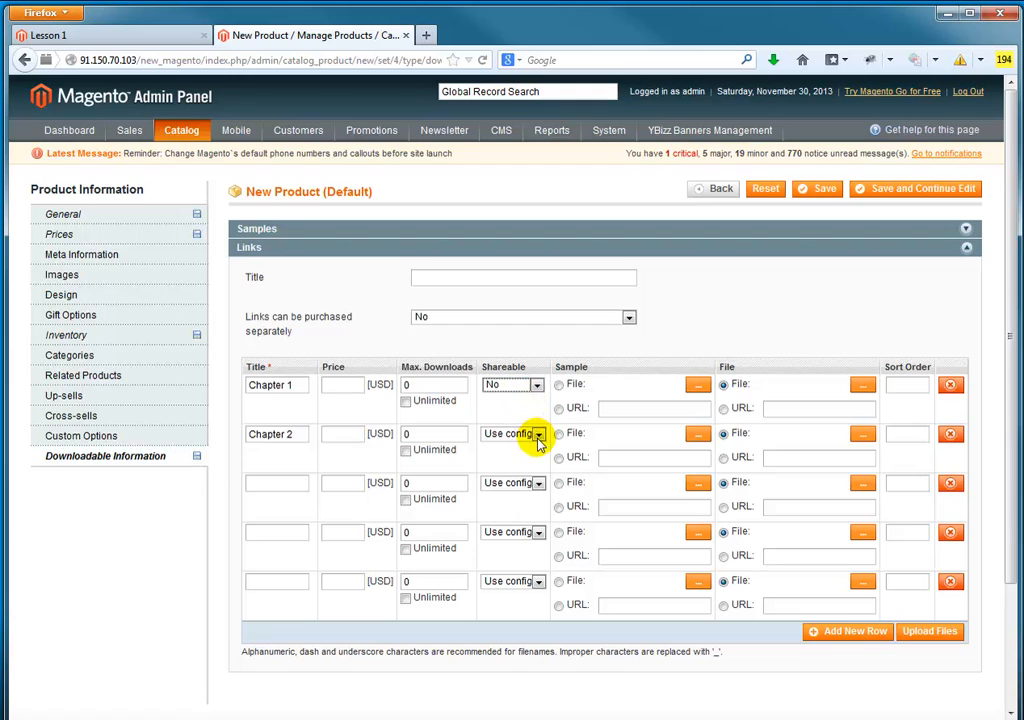
{"action": "left_click", "coordinate": [538, 436]}
{"action": "left_click", "coordinate": [527, 461]}
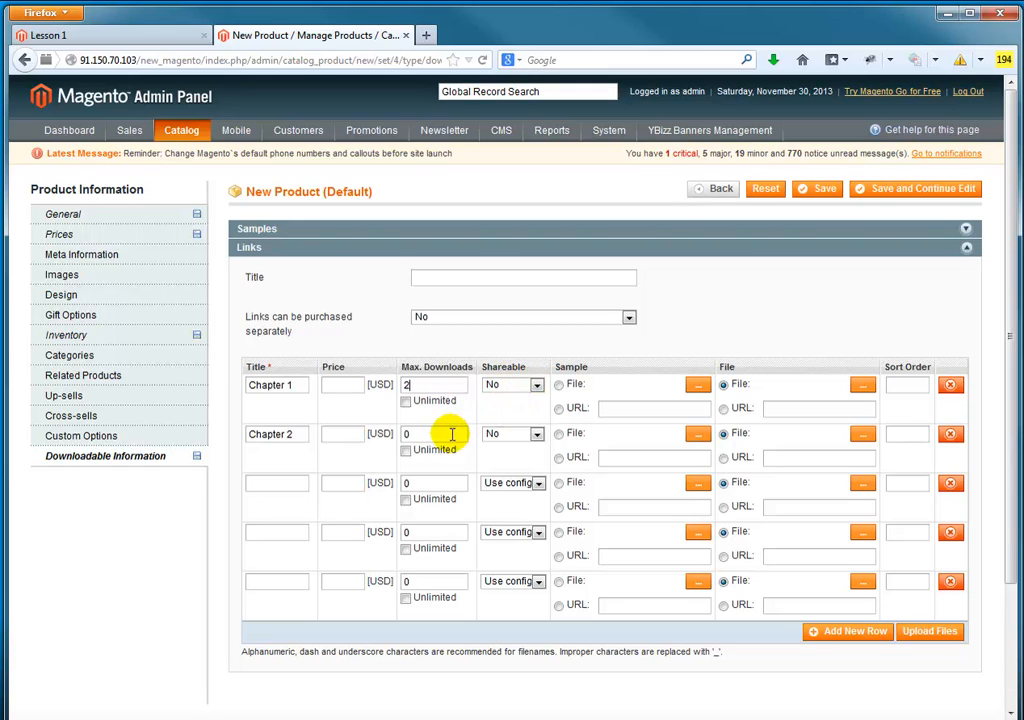
{"action": "type", "text": "2"}
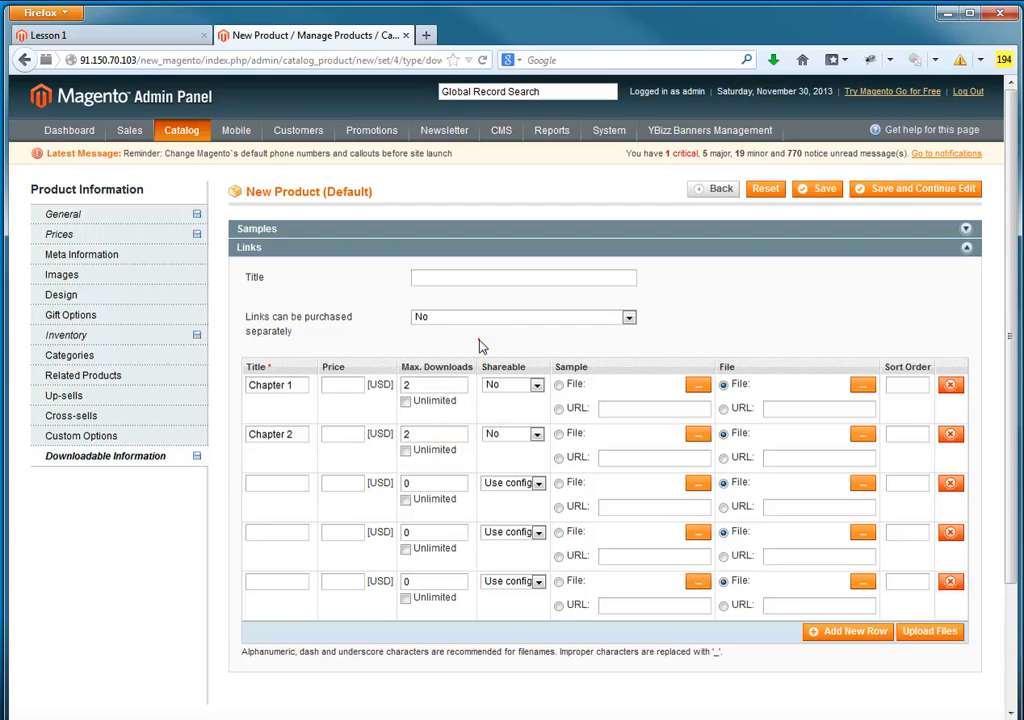
{"action": "left_click", "coordinate": [480, 342]}
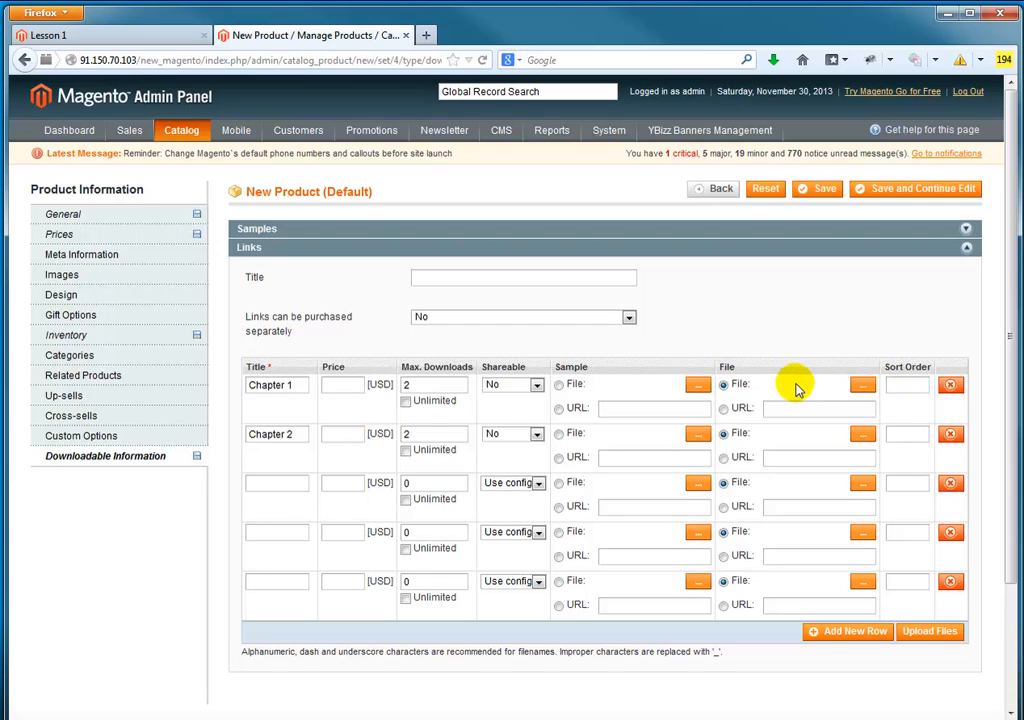
{"action": "left_click", "coordinate": [865, 384]}
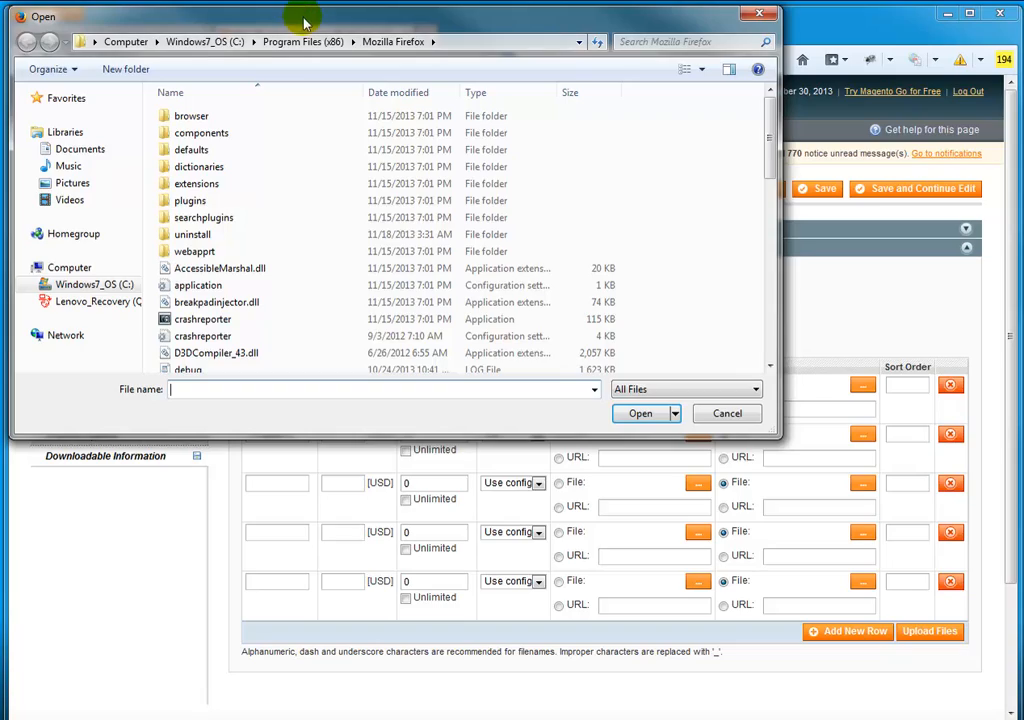
{"action": "left_click_drag", "start_coordinate": [299, 20], "coordinate": [408, 142]}
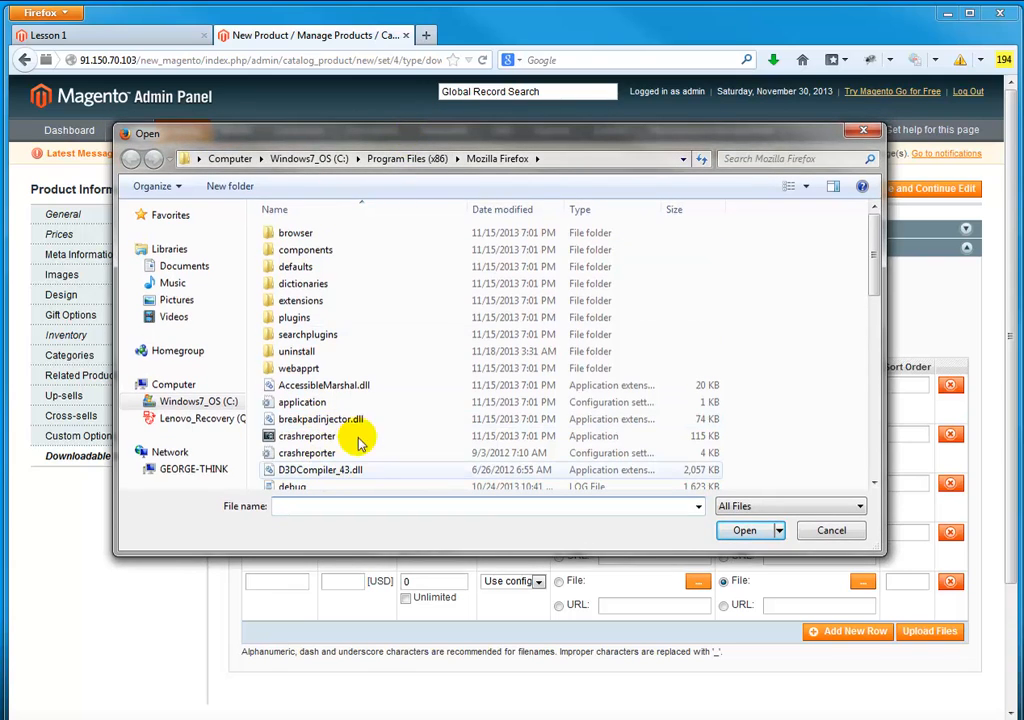
{"action": "left_click", "coordinate": [860, 133]}
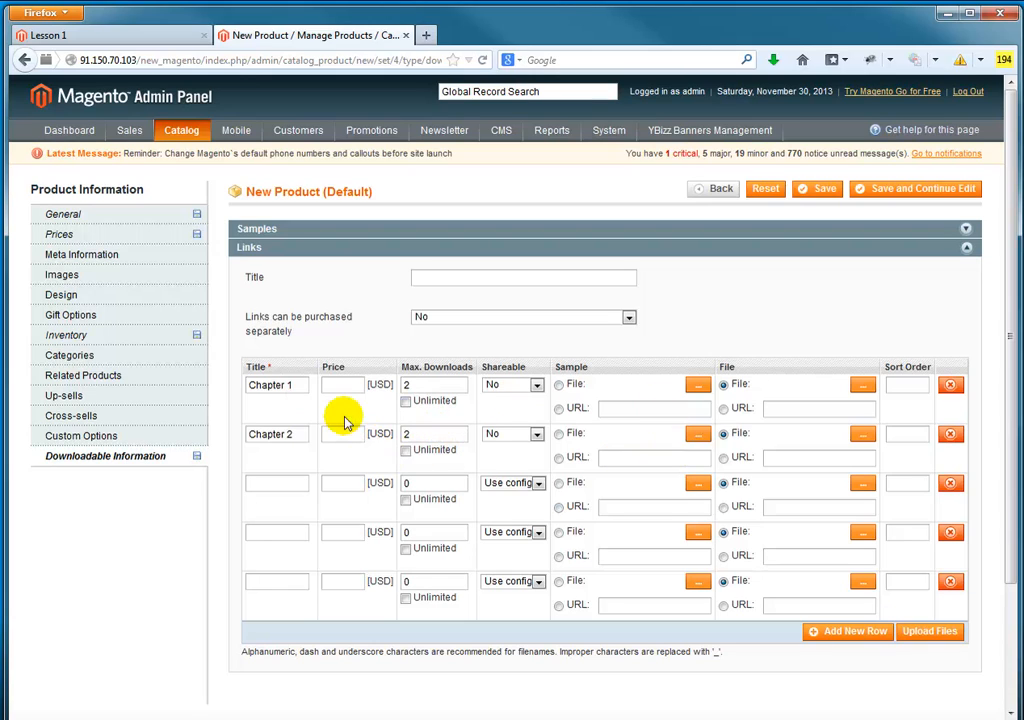
Step: Number the sort order of the first four link rows 1, 2, 3 and 4
{"action": "left_click", "coordinate": [912, 382]}
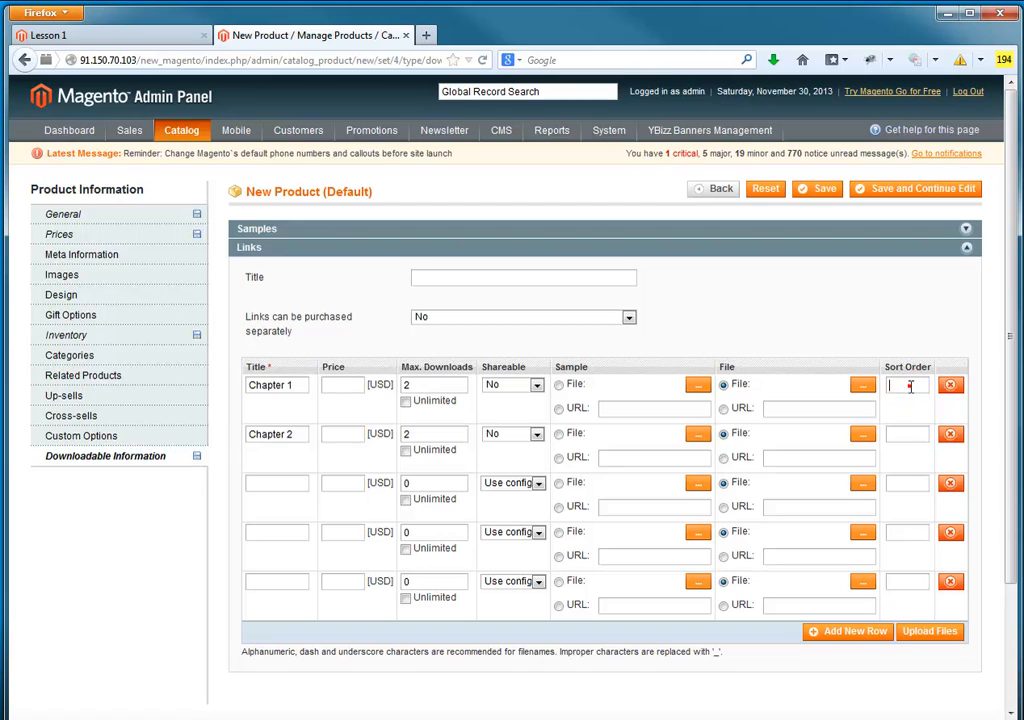
{"action": "type", "text": "1"}
{"action": "left_click", "coordinate": [914, 480]}
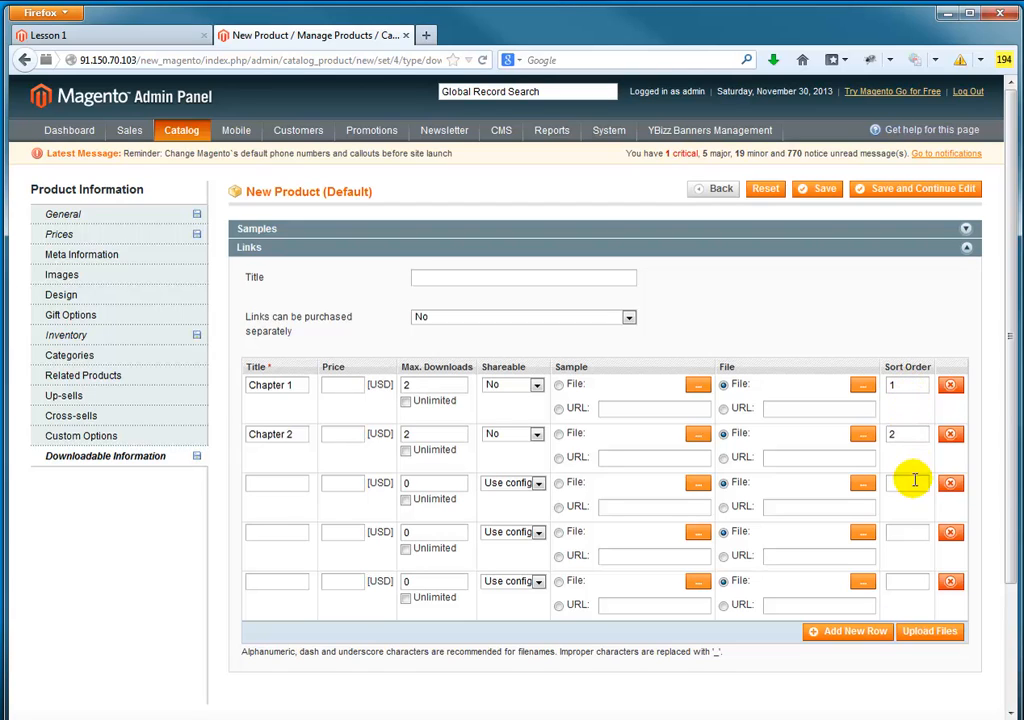
{"action": "type", "text": "3"}
{"action": "left_click", "coordinate": [913, 526]}
{"action": "type", "text": "4"}
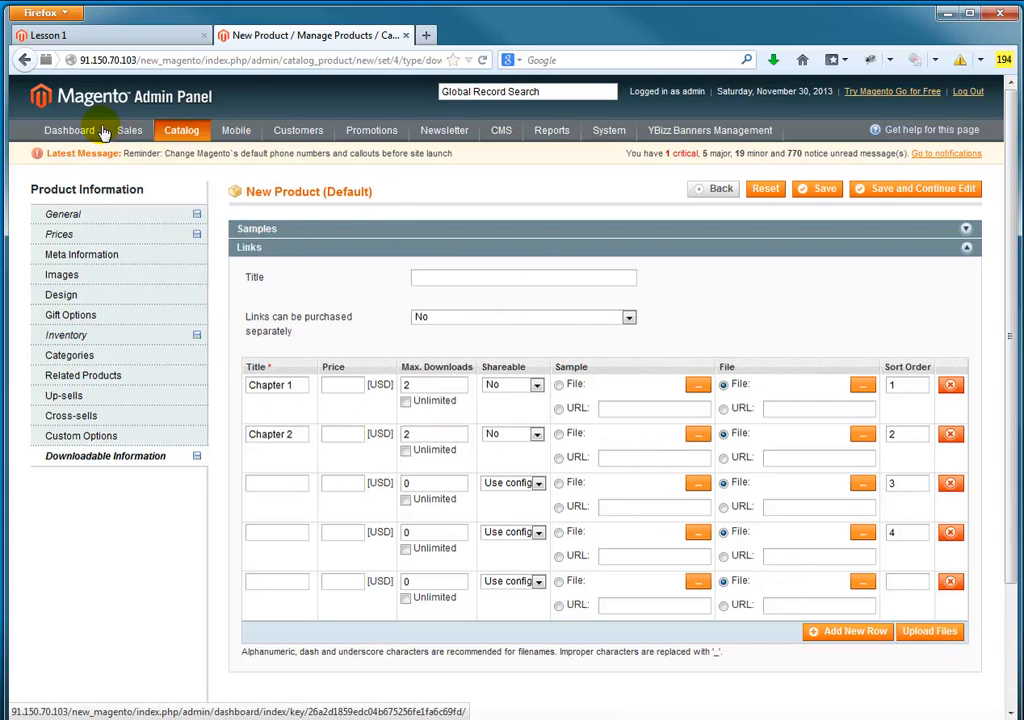
Step: Leave the new product and open the existing Lesson 1 product's downloadable information to examine its links
{"action": "left_click", "coordinate": [178, 152]}
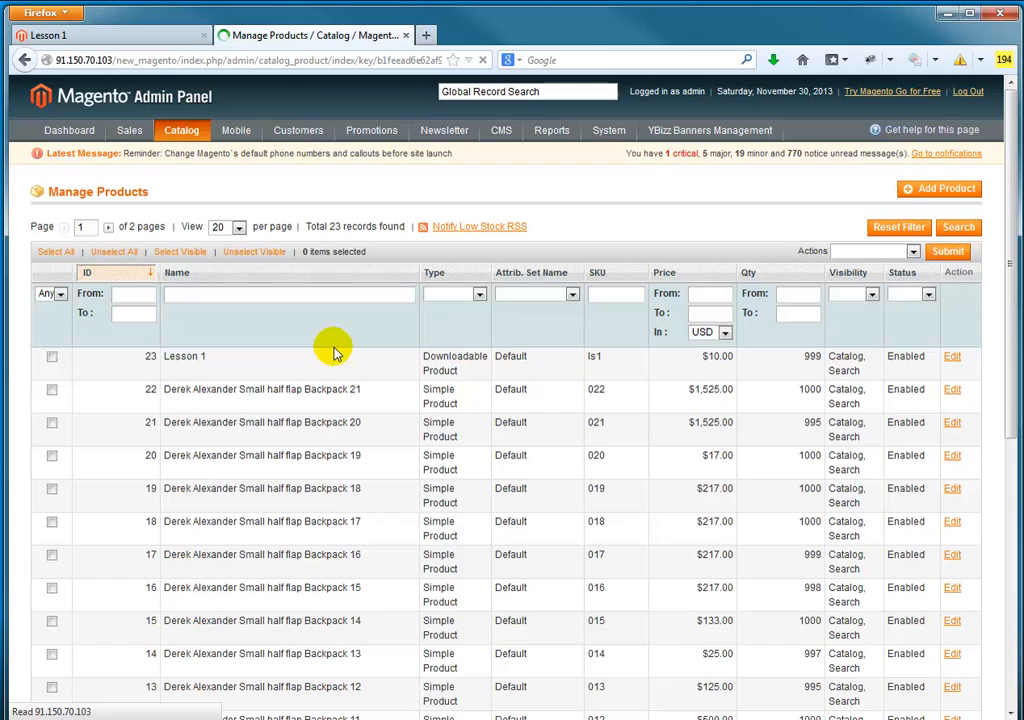
{"action": "left_click", "coordinate": [254, 359]}
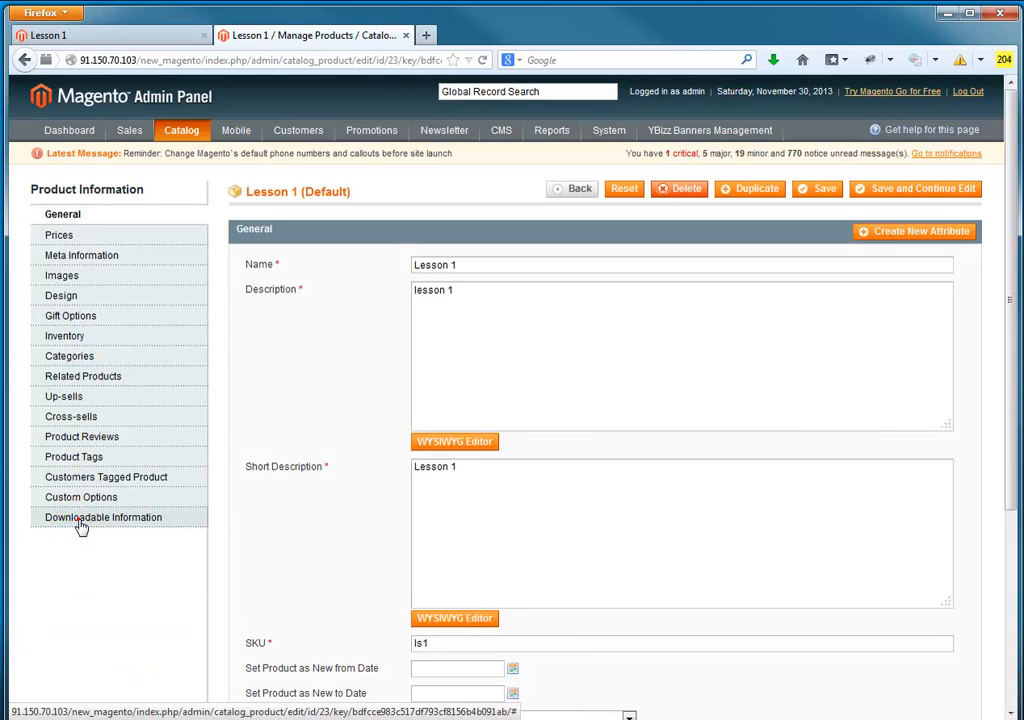
{"action": "left_click", "coordinate": [81, 521]}
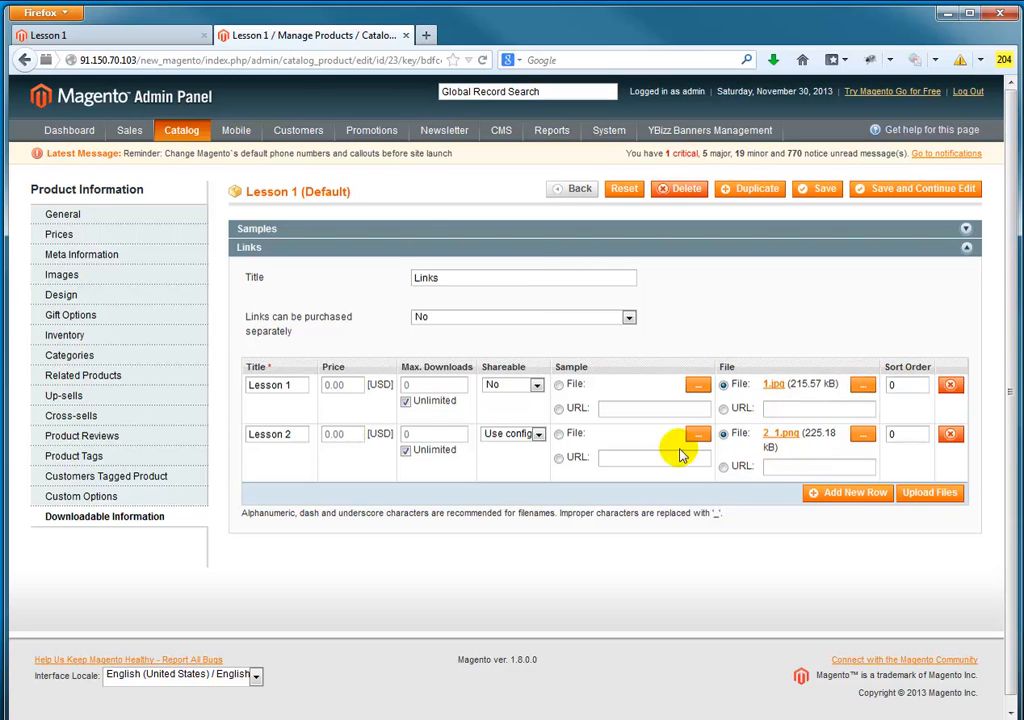
Step: Switch to the storefront's Lesson 1 page and open the customer login page
{"action": "left_click", "coordinate": [143, 44]}
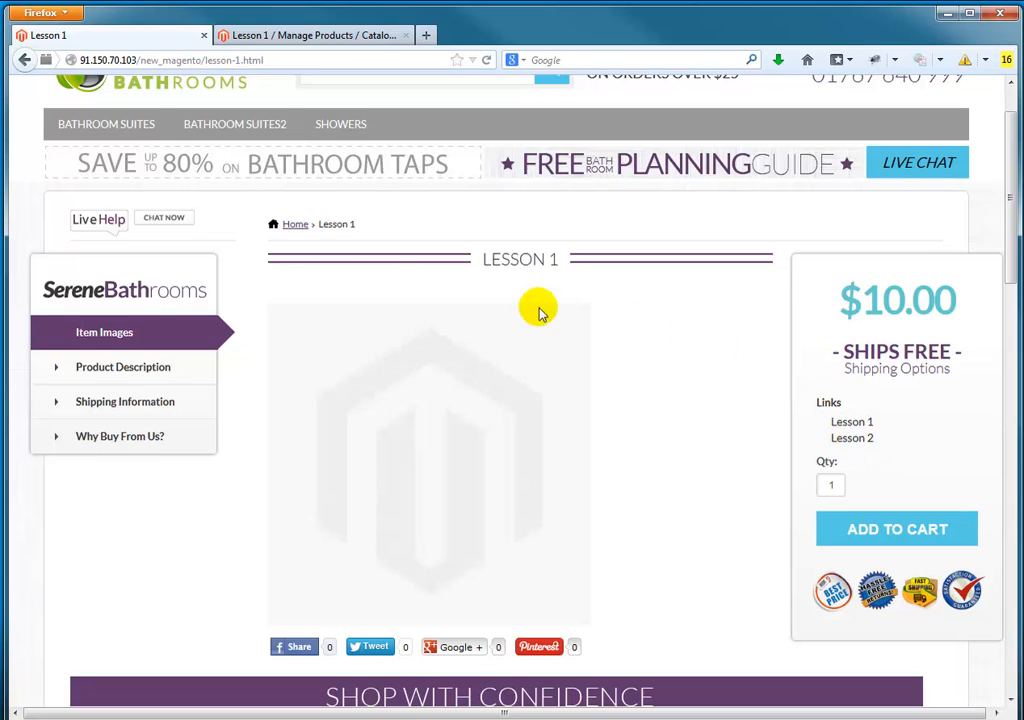
{"action": "scroll", "coordinate": [683, 275], "scroll_direction": "up", "scroll_amount": 2}
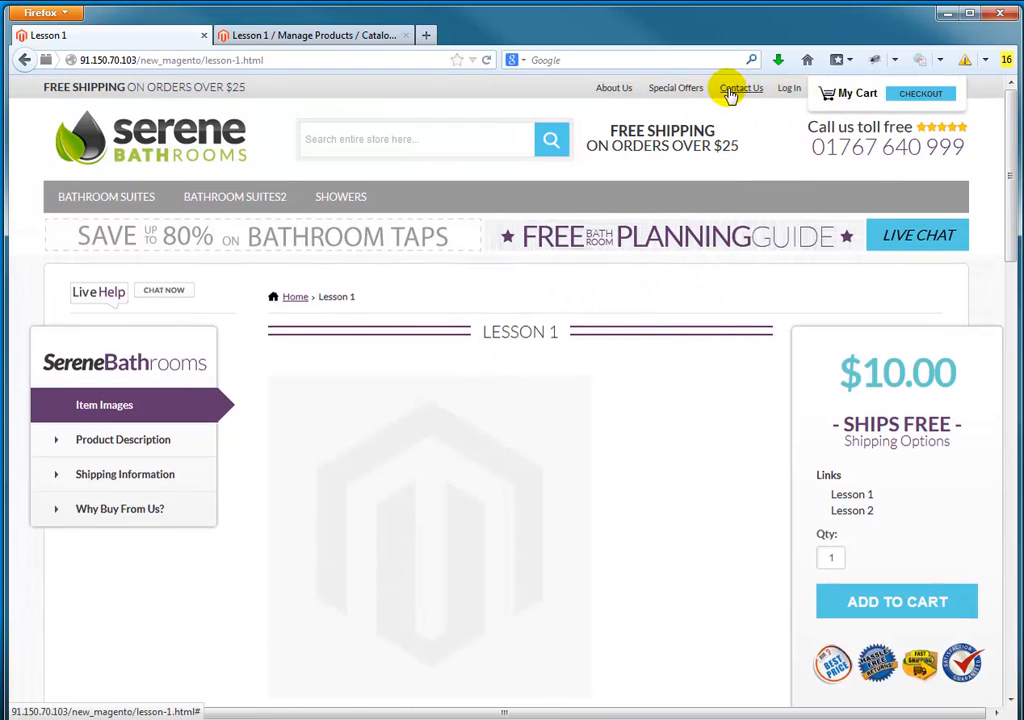
{"action": "left_click", "coordinate": [790, 92]}
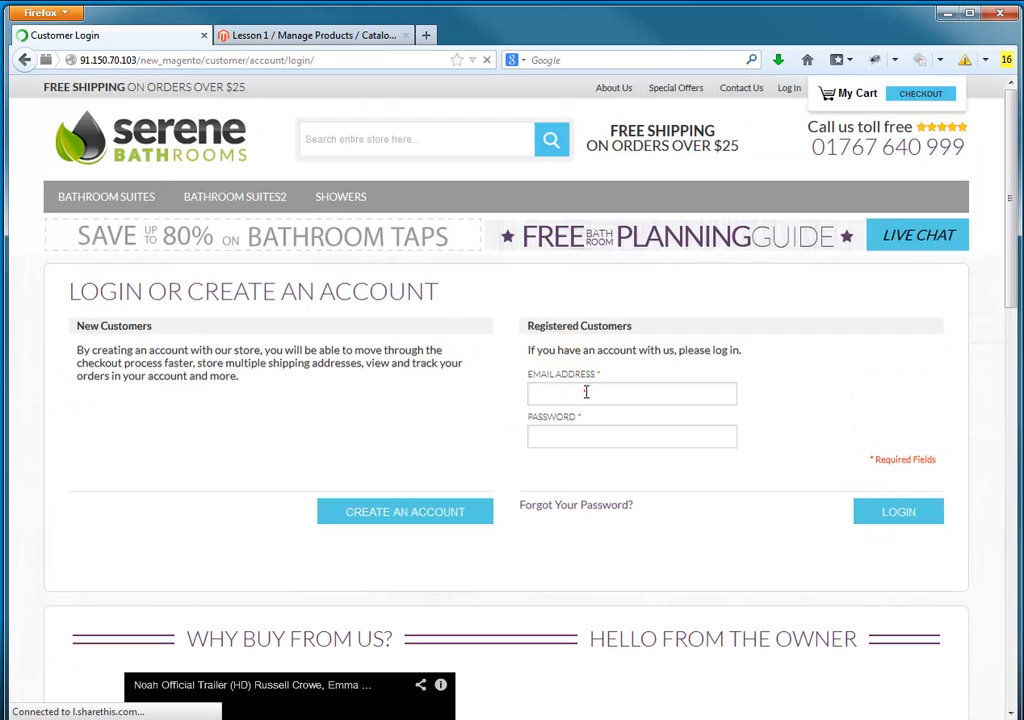
Step: Log in with the customer's e-mail address and account password, and dismiss the offer to remember the password
{"action": "left_click", "coordinate": [586, 392]}
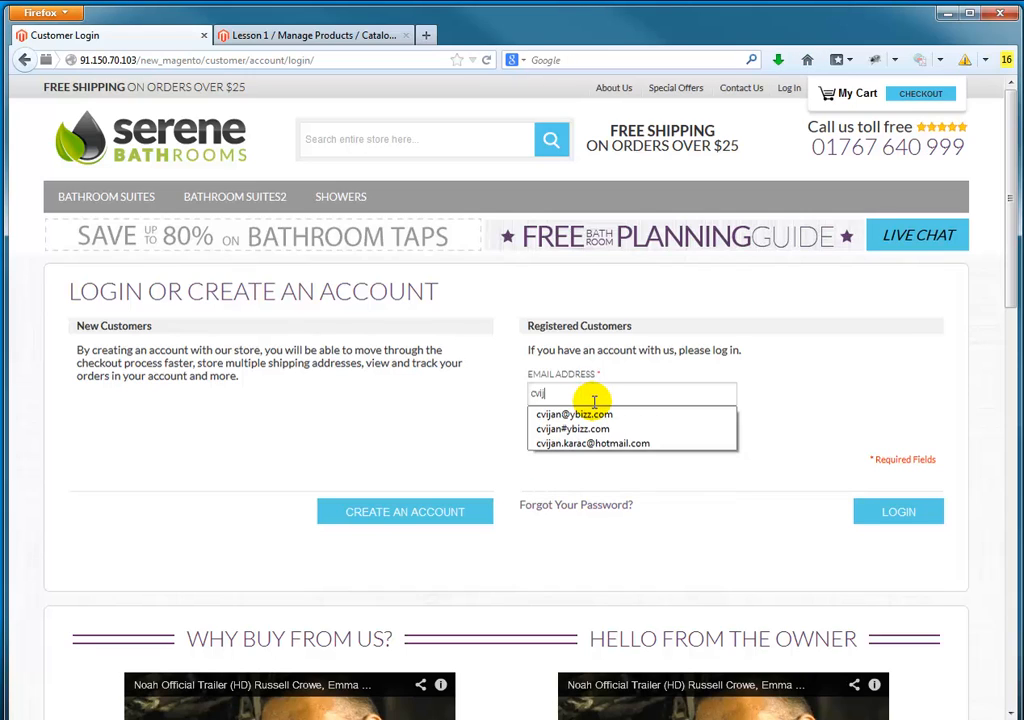
{"action": "left_click", "coordinate": [595, 412]}
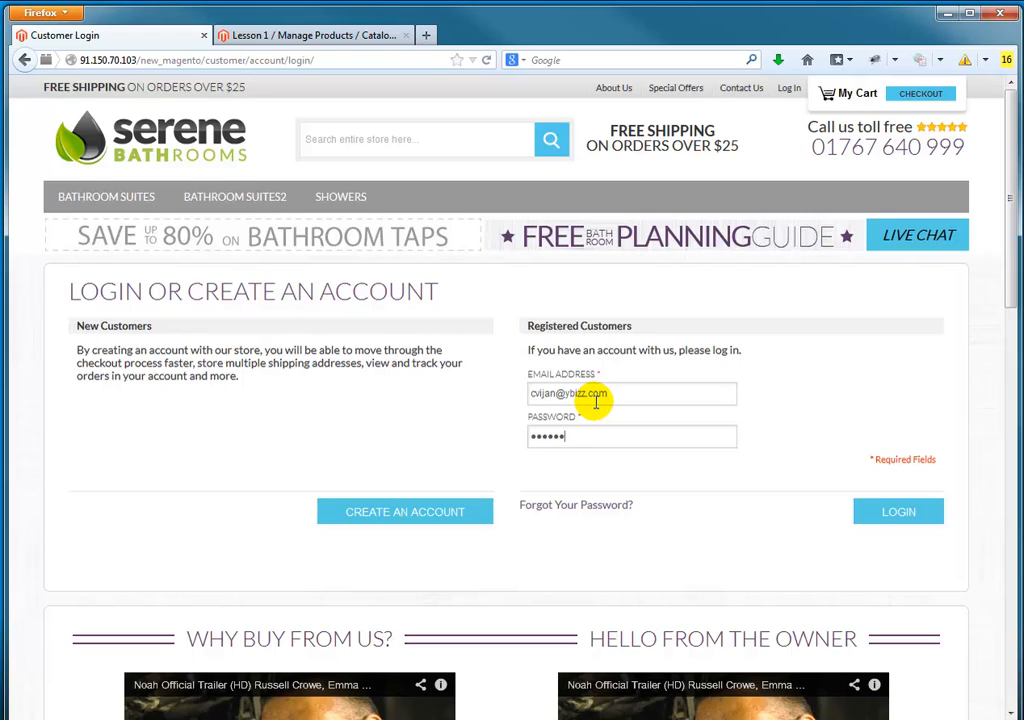
{"action": "key", "text": "Return"}
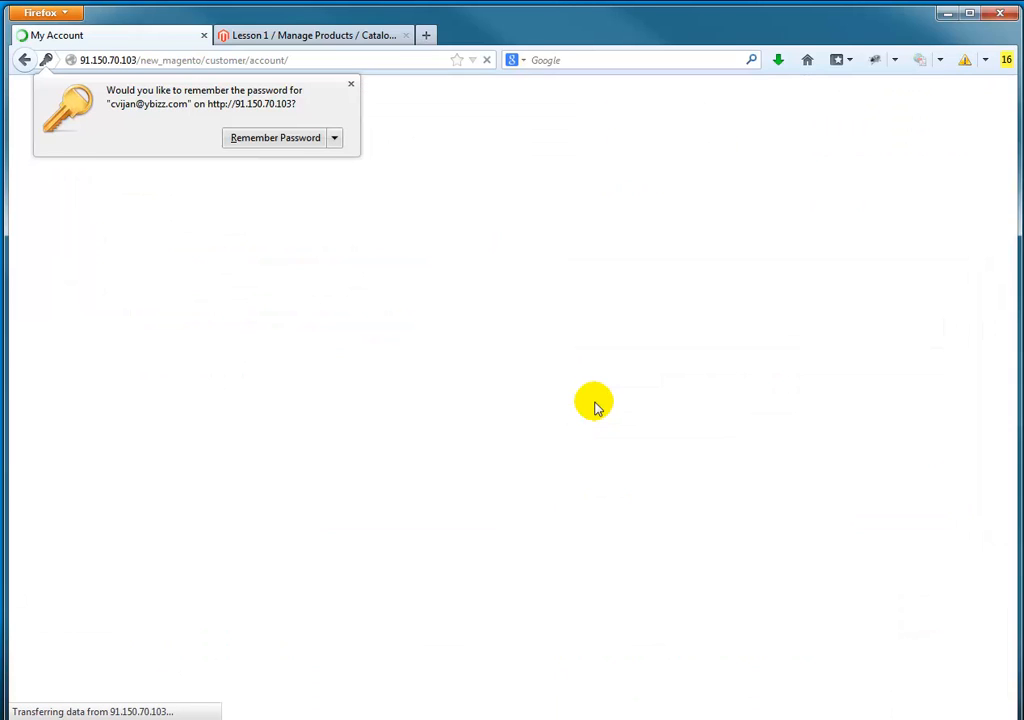
{"action": "left_click", "coordinate": [350, 84]}
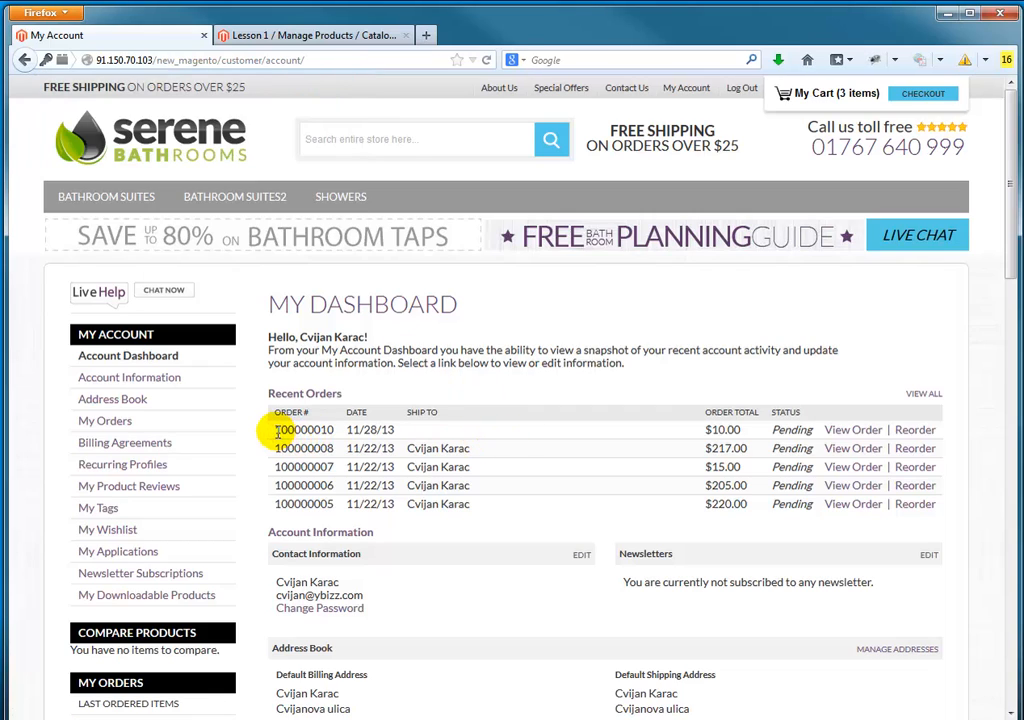
Step: Examine the latest order in the account dashboard and try the Lesson 1 download link in My Downloadable Products
{"action": "left_click_drag", "start_coordinate": [270, 432], "coordinate": [614, 440]}
{"action": "left_click", "coordinate": [638, 435]}
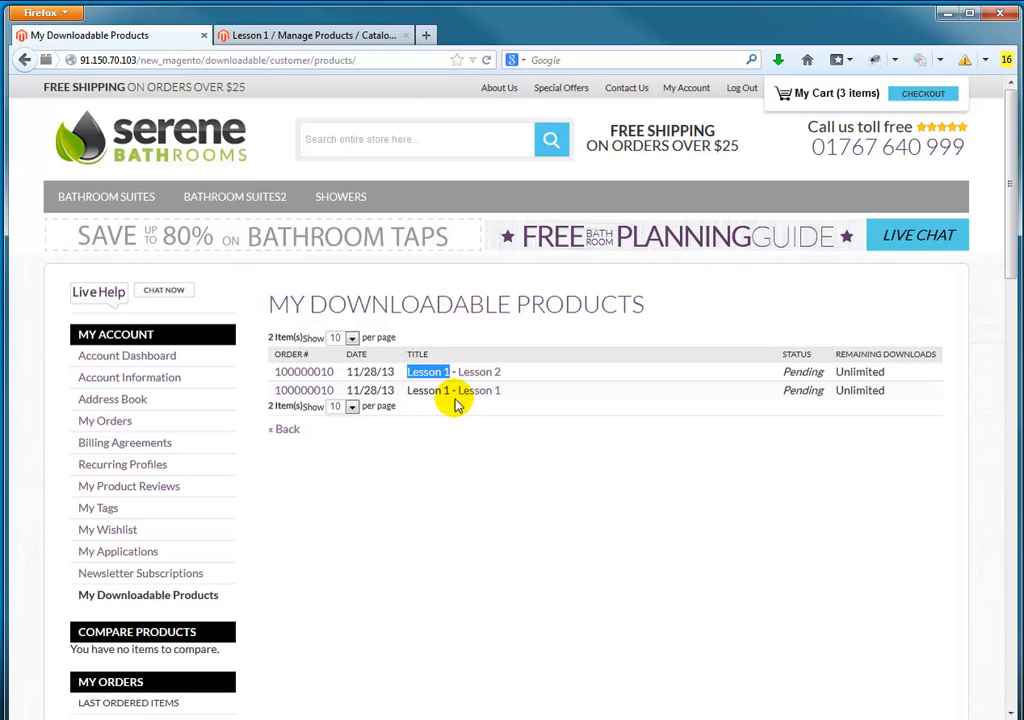
{"action": "left_click", "coordinate": [505, 394]}
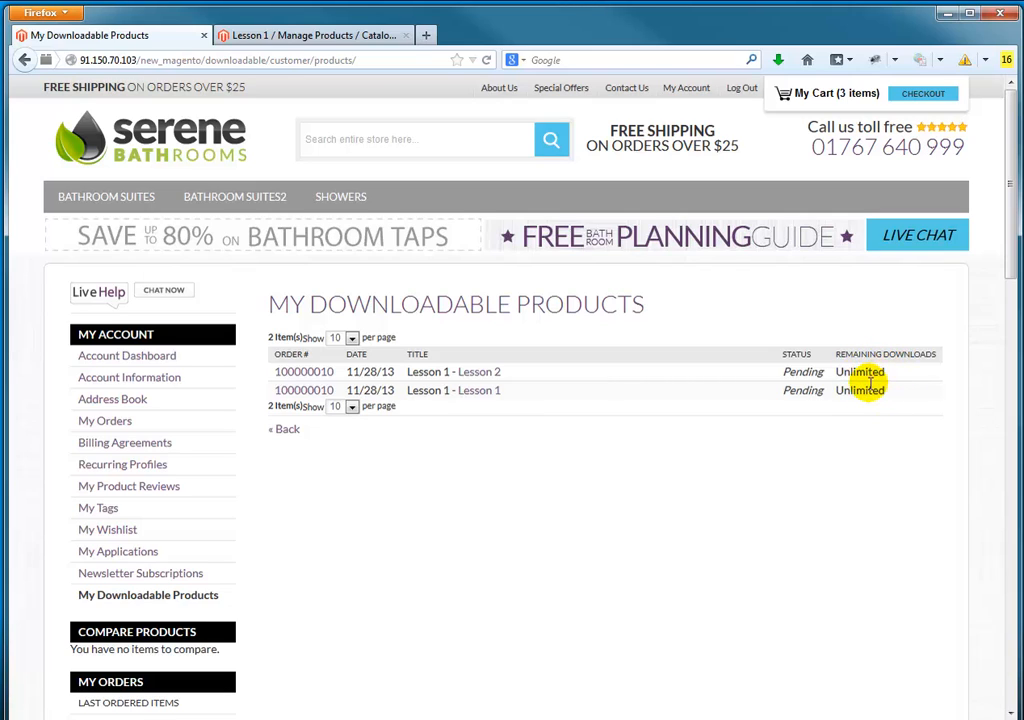
{"action": "left_click", "coordinate": [479, 391]}
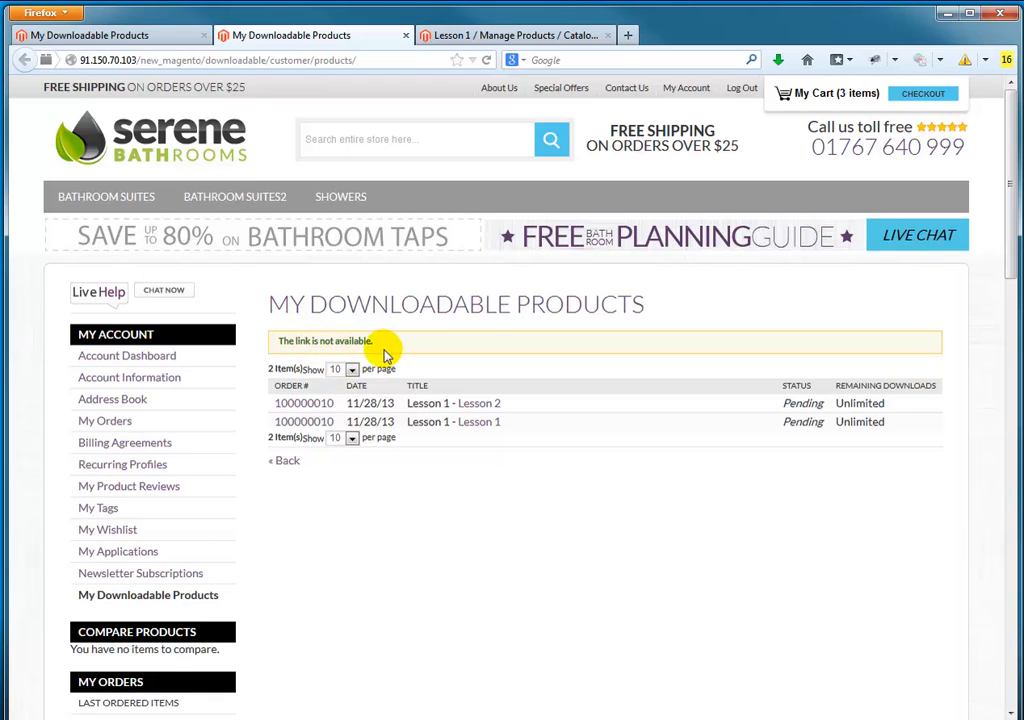
Step: Close the duplicate storefront page, switch to the Magento admin and open the newest sales order, dated Nov 28, 2013, to review it
{"action": "left_click", "coordinate": [404, 37]}
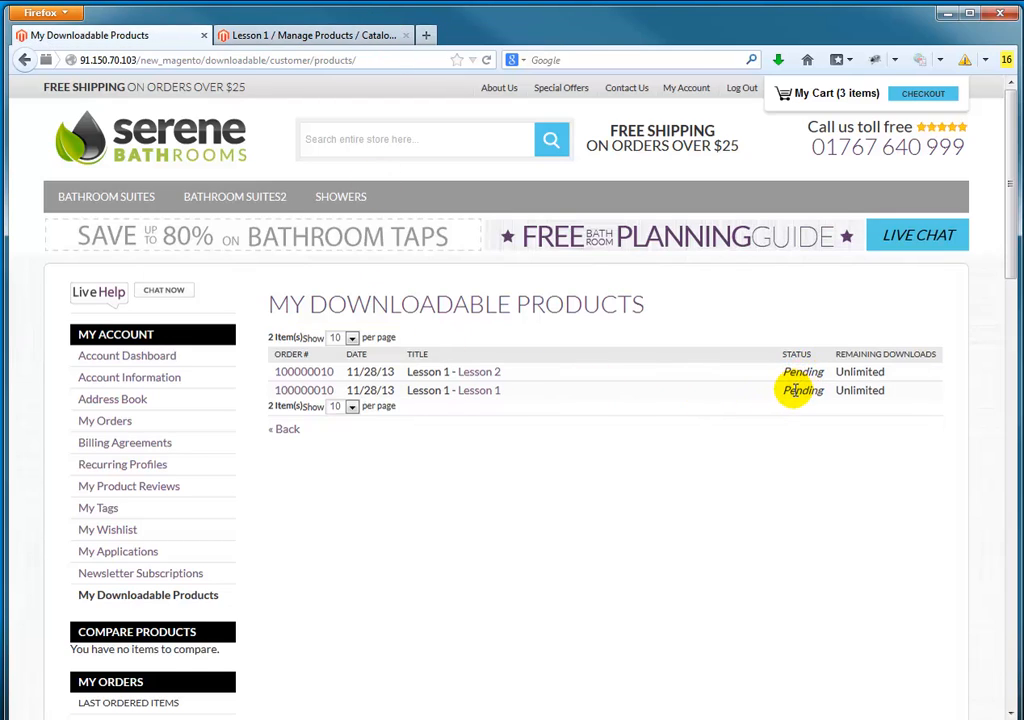
{"action": "left_click", "coordinate": [320, 36]}
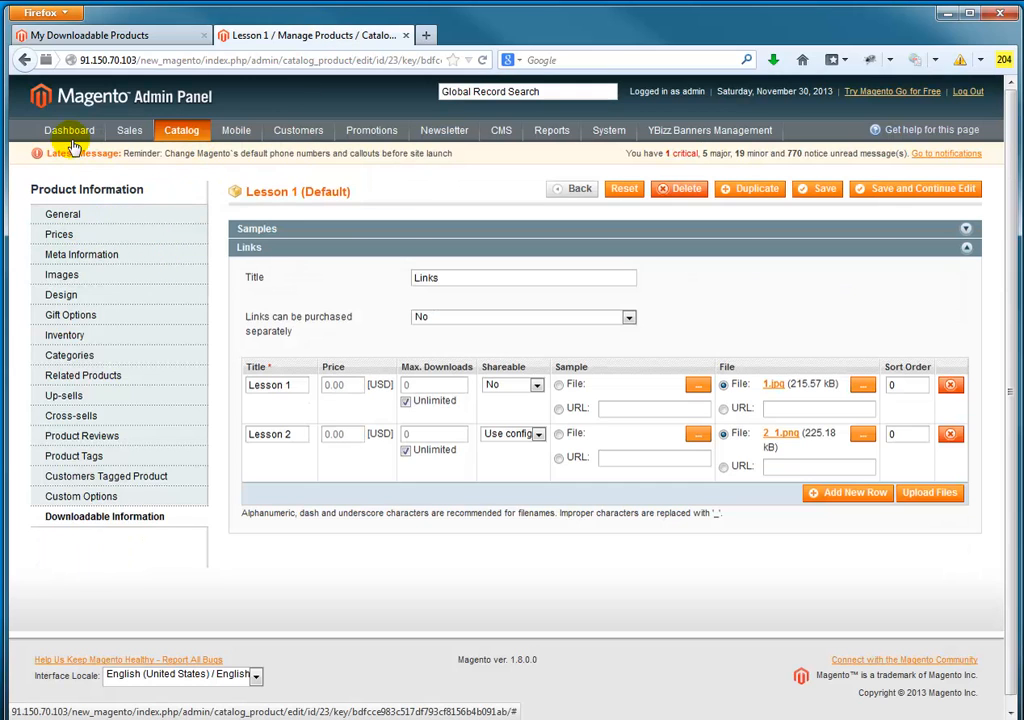
{"action": "mouse_move", "coordinate": [118, 138]}
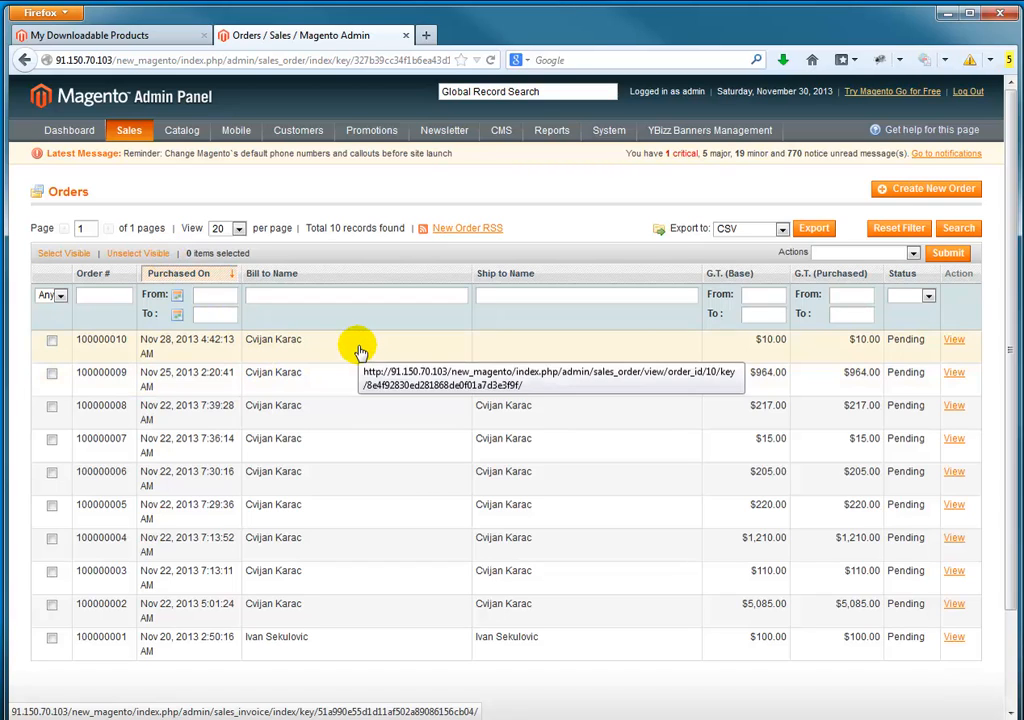
{"action": "left_click", "coordinate": [360, 350]}
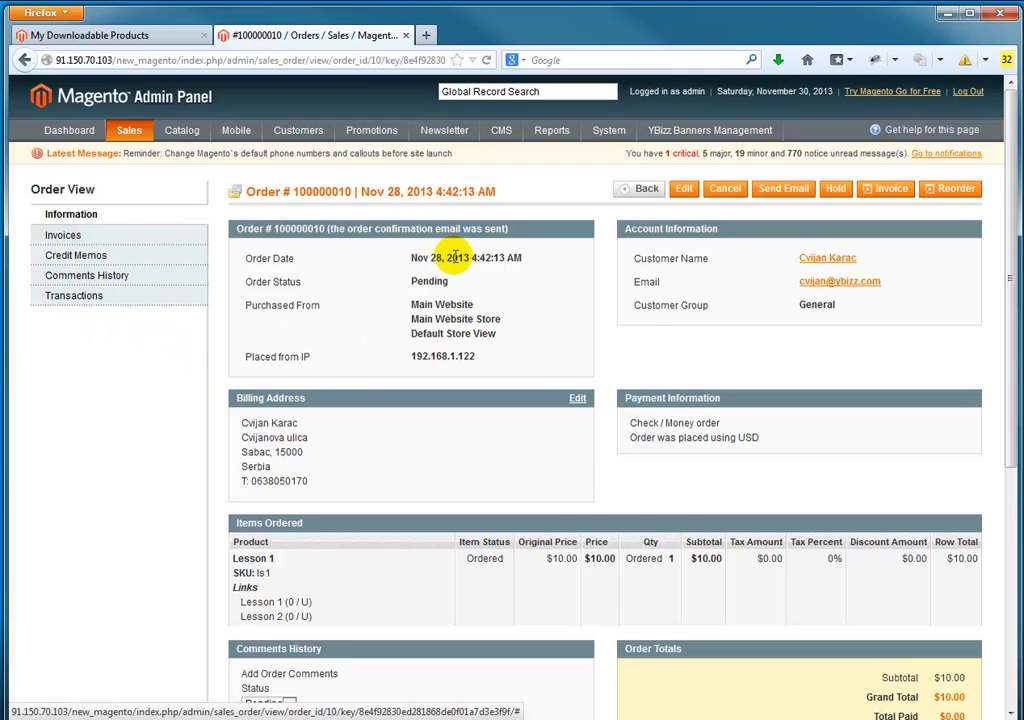
{"action": "scroll", "coordinate": [651, 358], "scroll_direction": "down", "scroll_amount": 3}
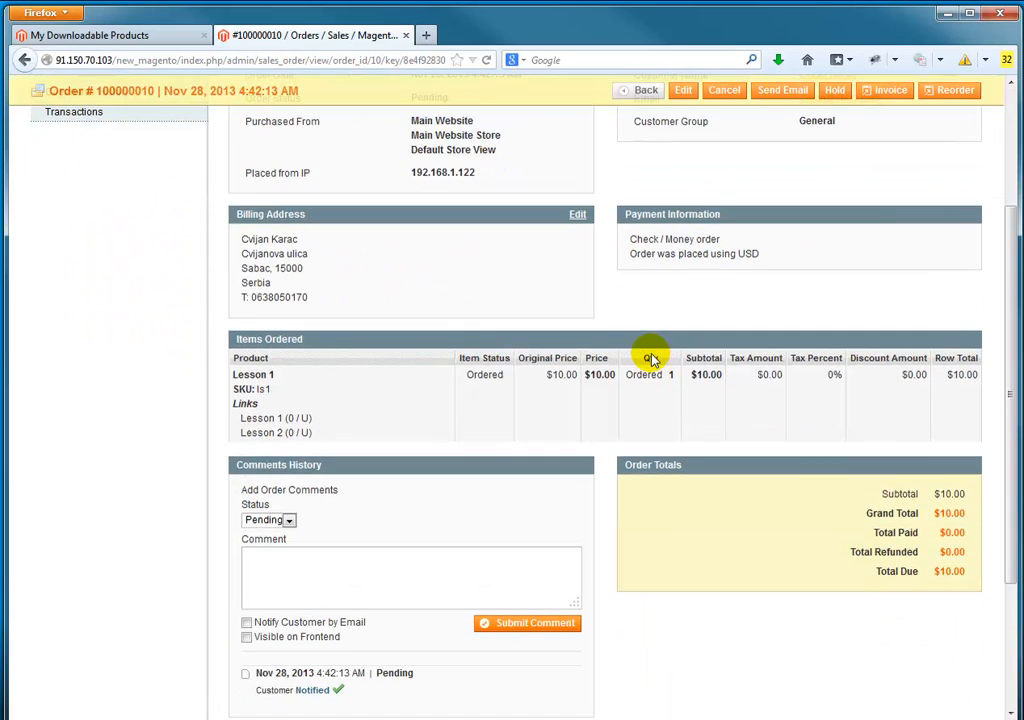
{"action": "scroll", "coordinate": [600, 535], "scroll_direction": "up", "scroll_amount": 2}
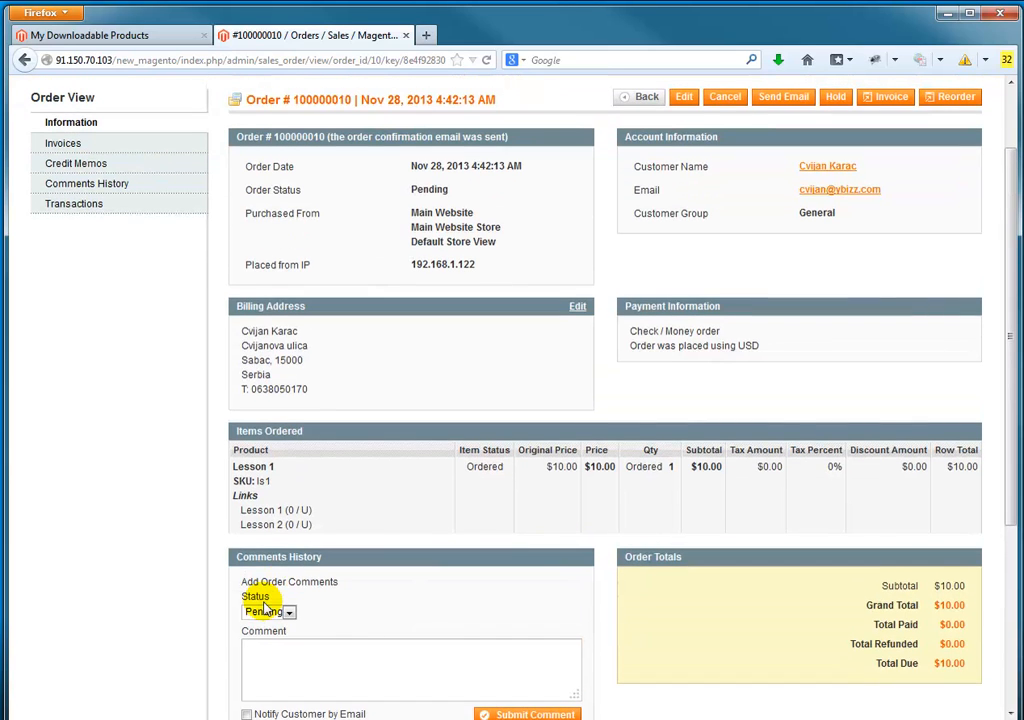
{"action": "scroll", "coordinate": [786, 415], "scroll_direction": "up", "scroll_amount": 2}
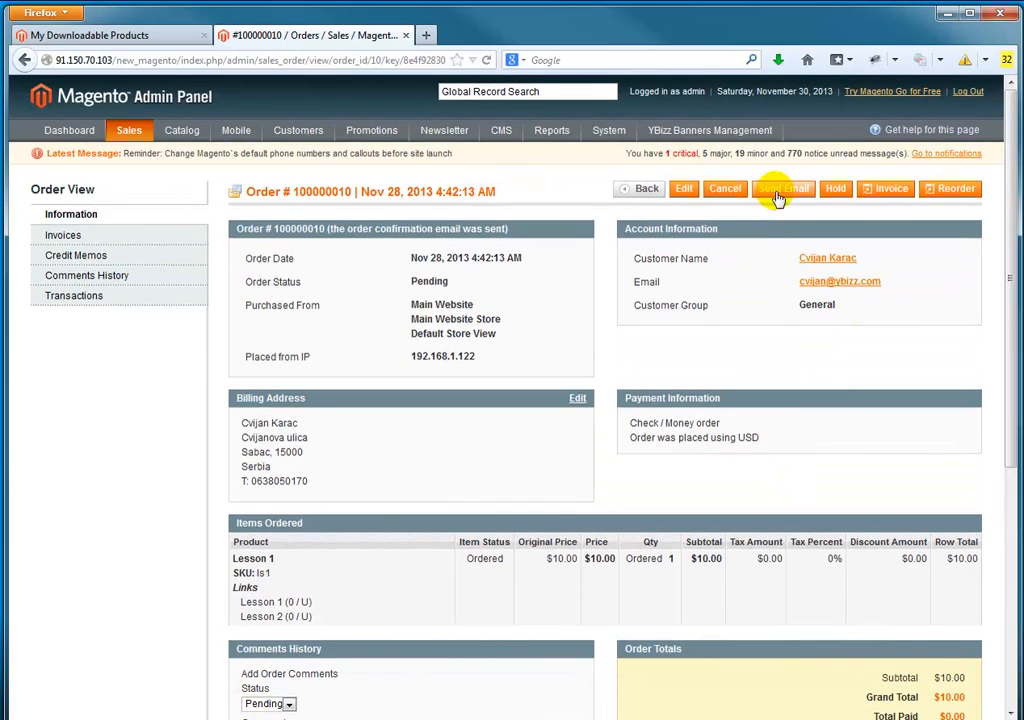
Step: Create and submit an invoice for one Lesson 1 item in the order, and review the order's status and comments history
{"action": "left_click", "coordinate": [900, 195]}
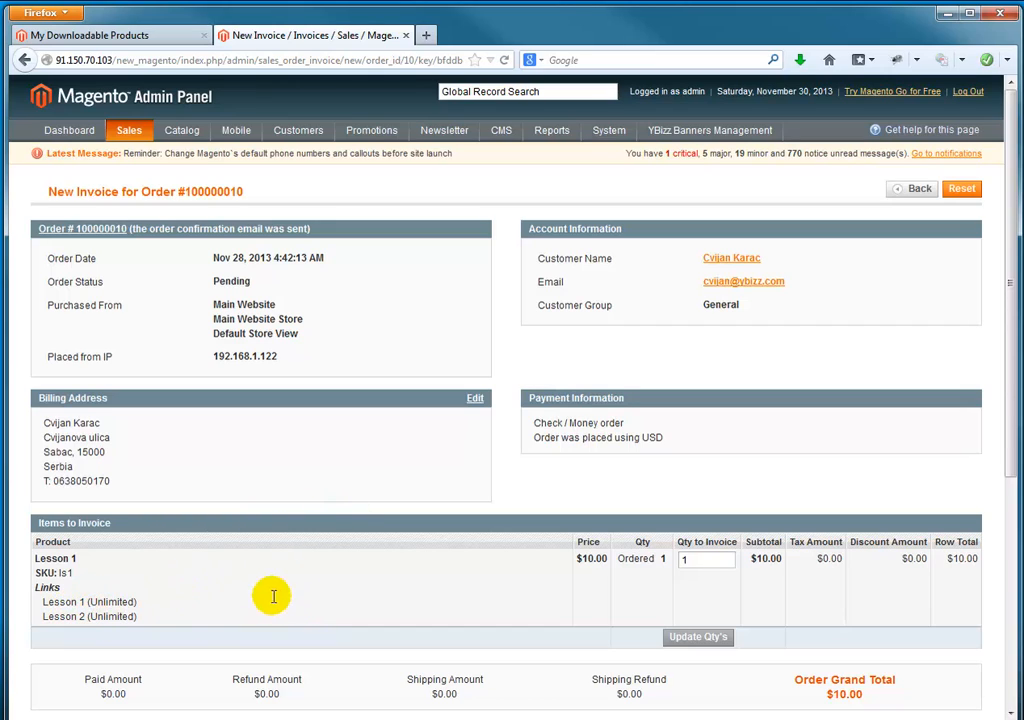
{"action": "scroll", "coordinate": [443, 455], "scroll_direction": "down", "scroll_amount": 1}
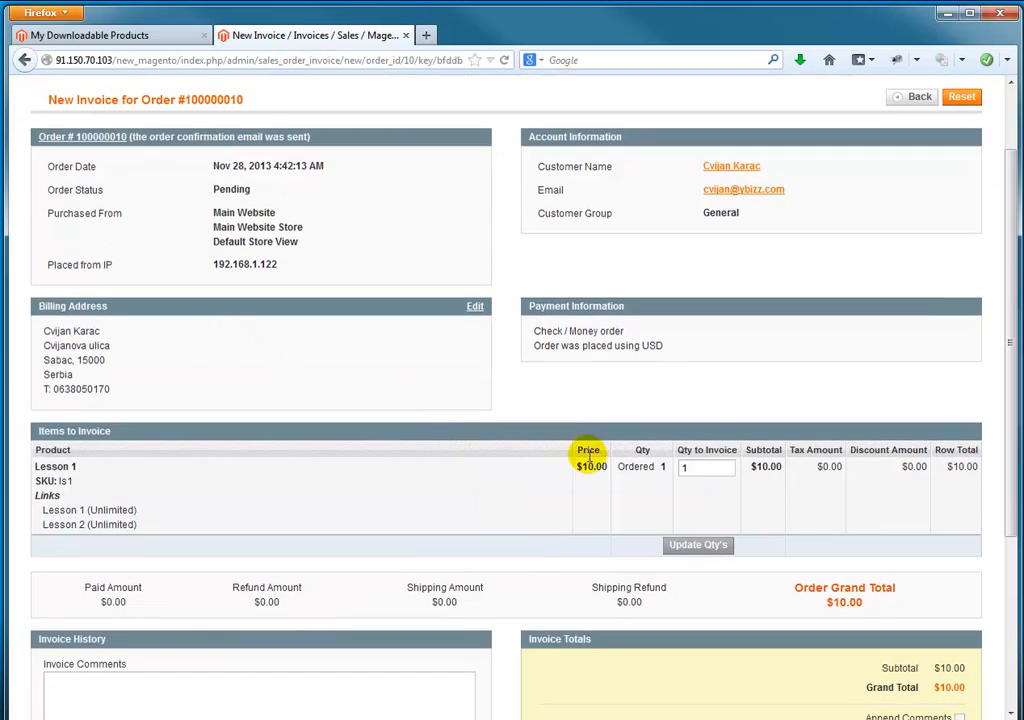
{"action": "scroll", "coordinate": [870, 300], "scroll_direction": "up", "scroll_amount": 1}
{"action": "scroll", "coordinate": [841, 334], "scroll_direction": "down", "scroll_amount": 4}
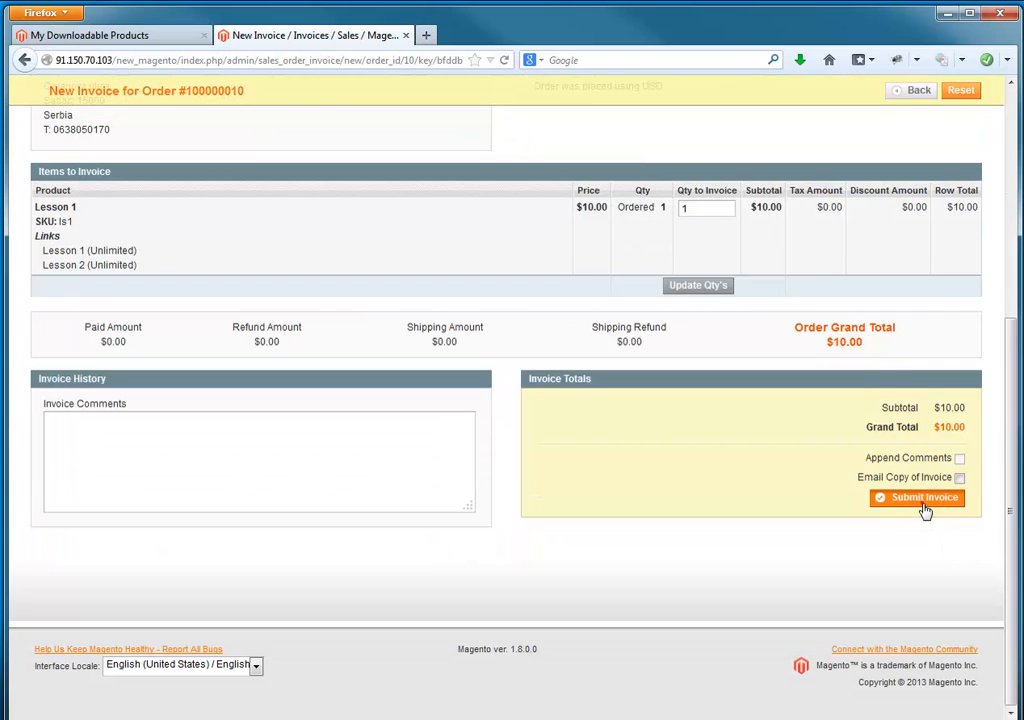
{"action": "left_click", "coordinate": [924, 508]}
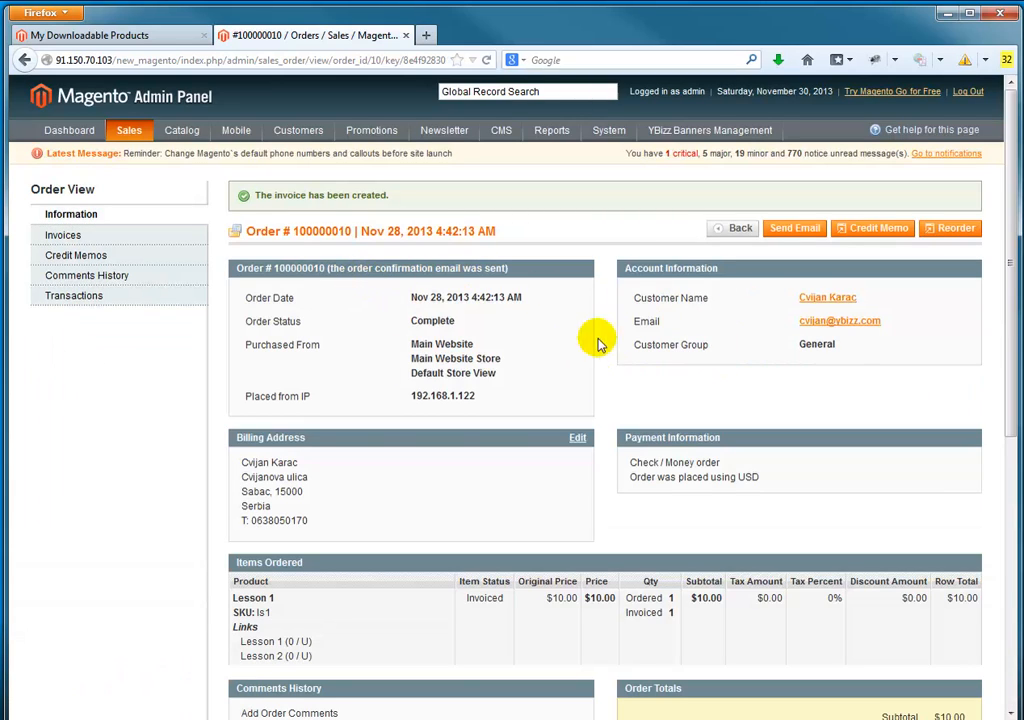
{"action": "scroll", "coordinate": [405, 327], "scroll_direction": "down", "scroll_amount": 2}
{"action": "scroll", "coordinate": [405, 327], "scroll_direction": "down", "scroll_amount": 3}
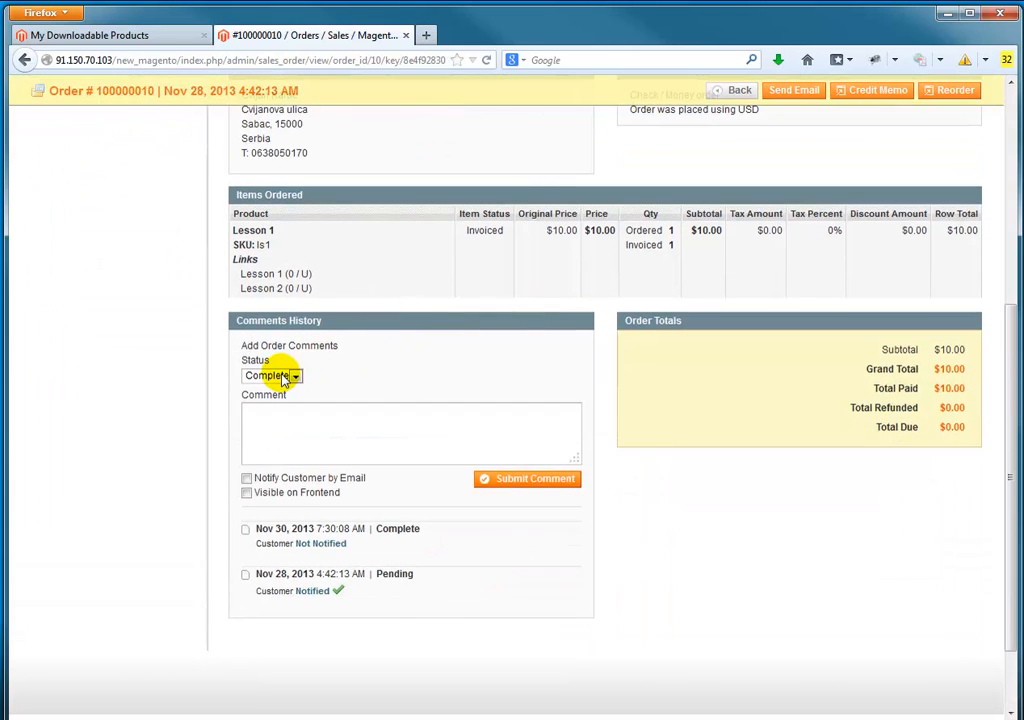
{"action": "scroll", "coordinate": [366, 368], "scroll_direction": "up", "scroll_amount": 2}
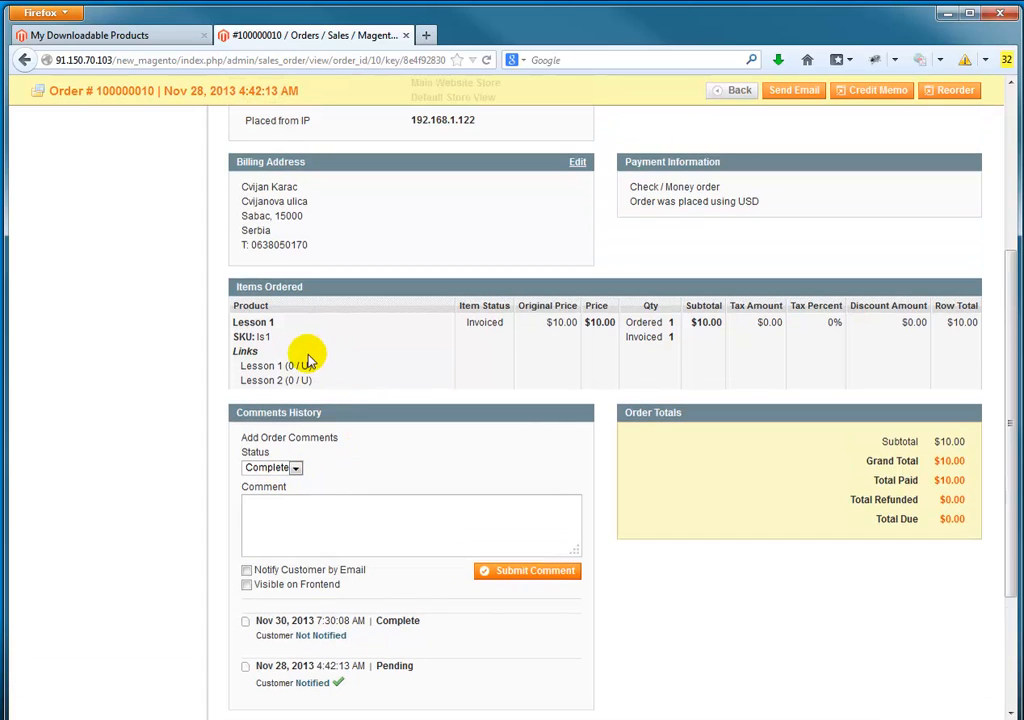
{"action": "scroll", "coordinate": [477, 357], "scroll_direction": "up", "scroll_amount": 2}
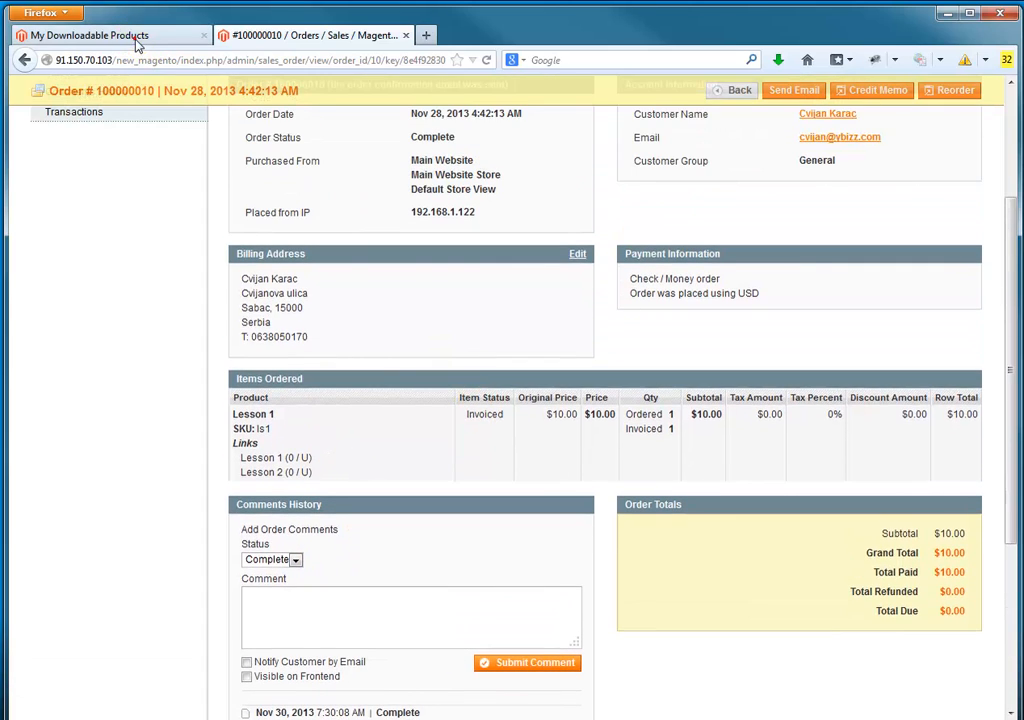
Step: Refresh My Downloadable Products in the storefront, open the Lesson 1 download link and return to the downloads list
{"action": "left_click", "coordinate": [136, 40]}
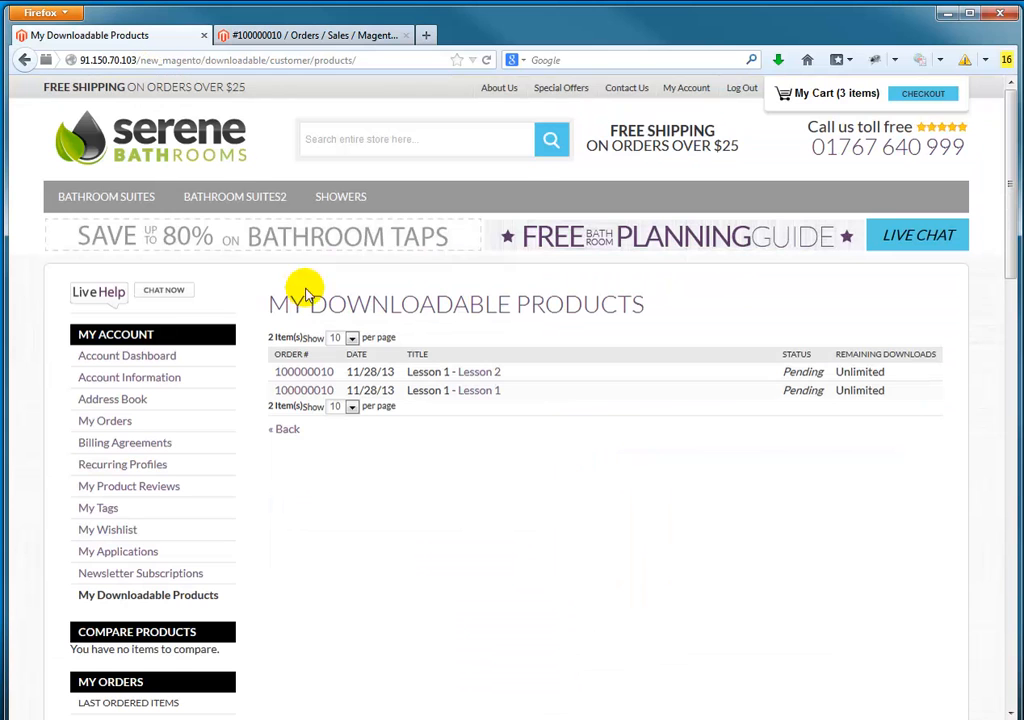
{"action": "left_click", "coordinate": [487, 62]}
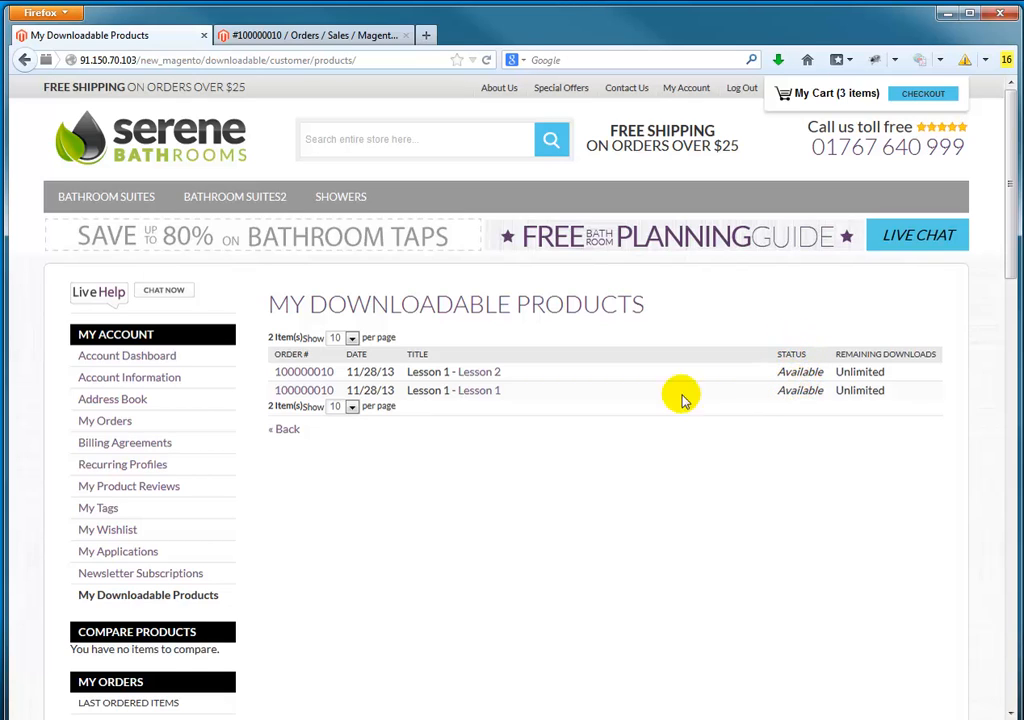
{"action": "left_click", "coordinate": [482, 392]}
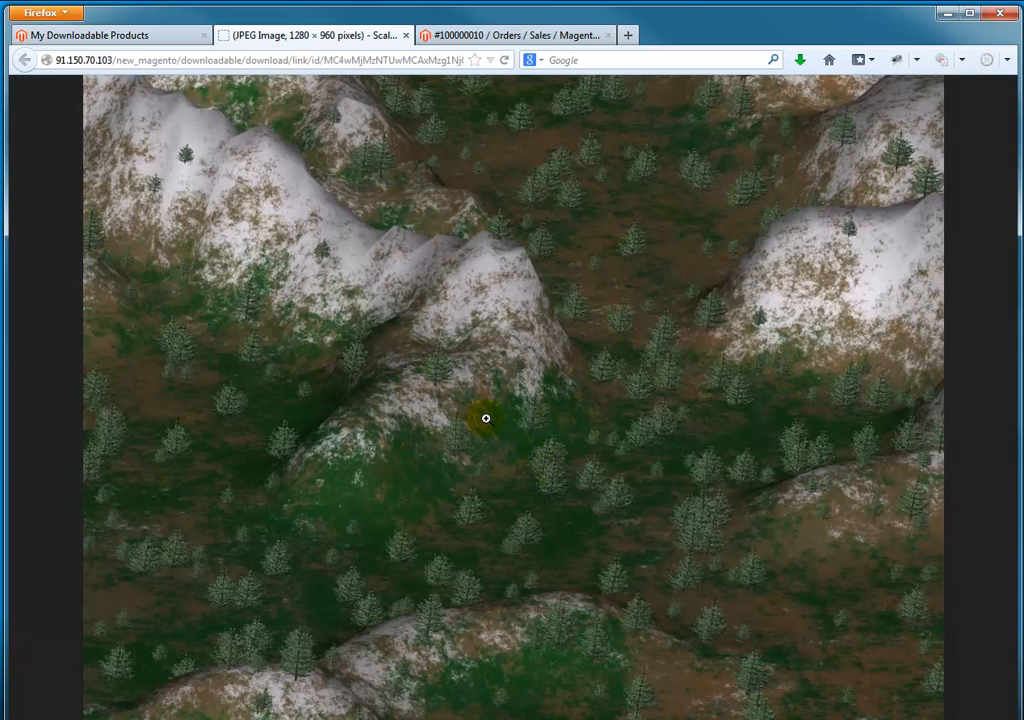
{"action": "left_click", "coordinate": [427, 387]}
{"action": "left_click", "coordinate": [429, 388]}
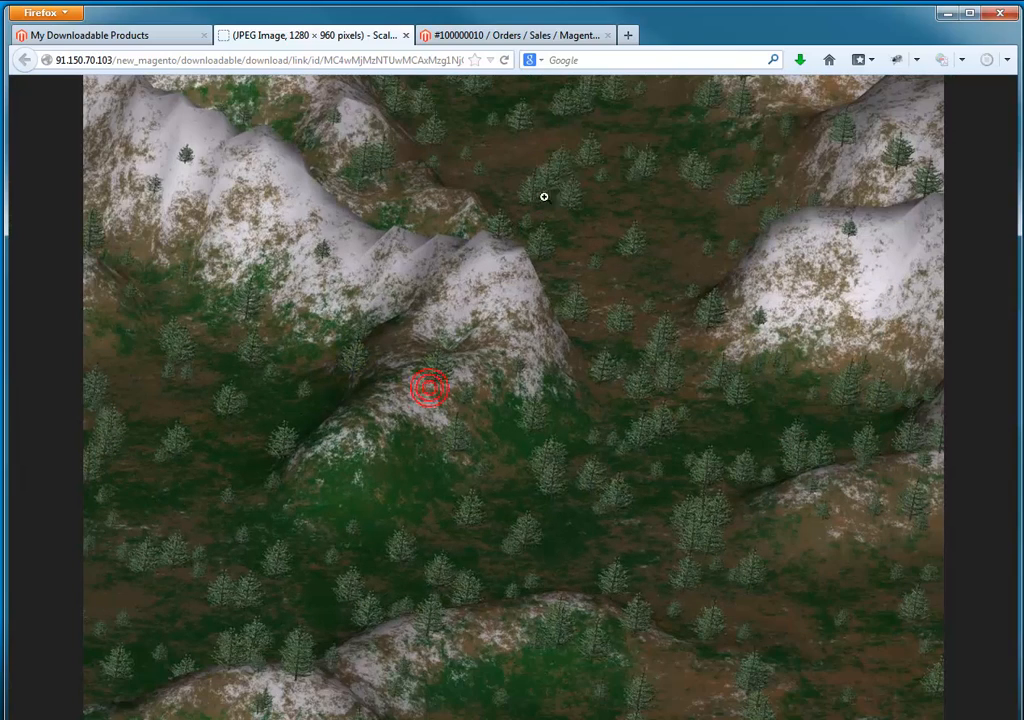
{"action": "left_click", "coordinate": [120, 40]}
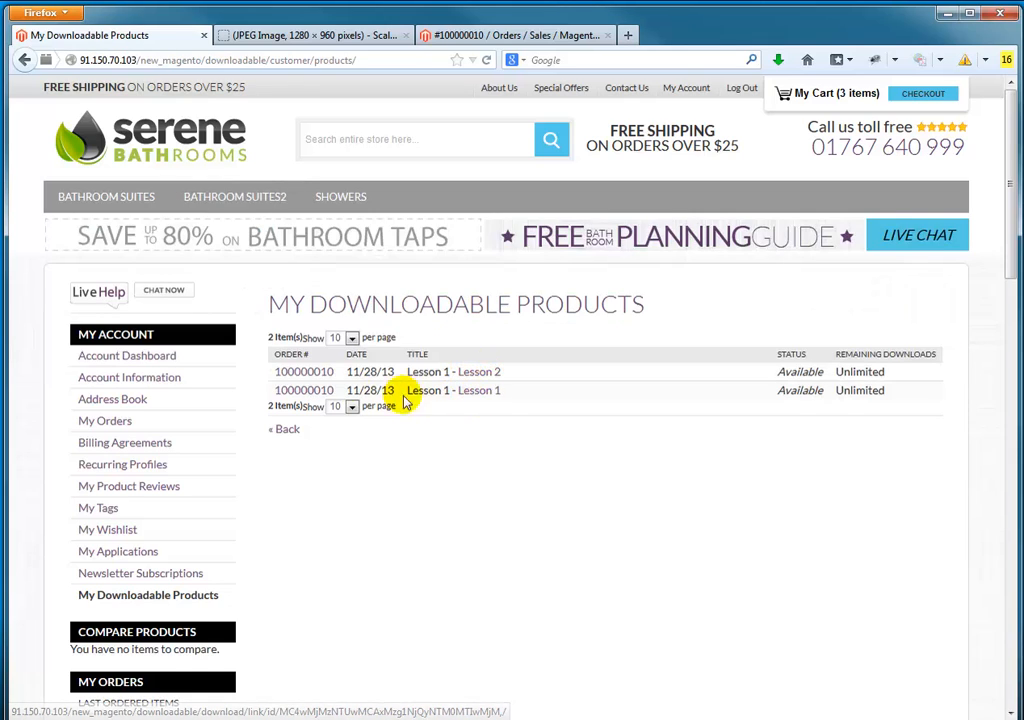
Step: Compare the download counts of the order's links in the admin with the storefront's My Downloadable Products list
{"action": "left_click", "coordinate": [450, 36]}
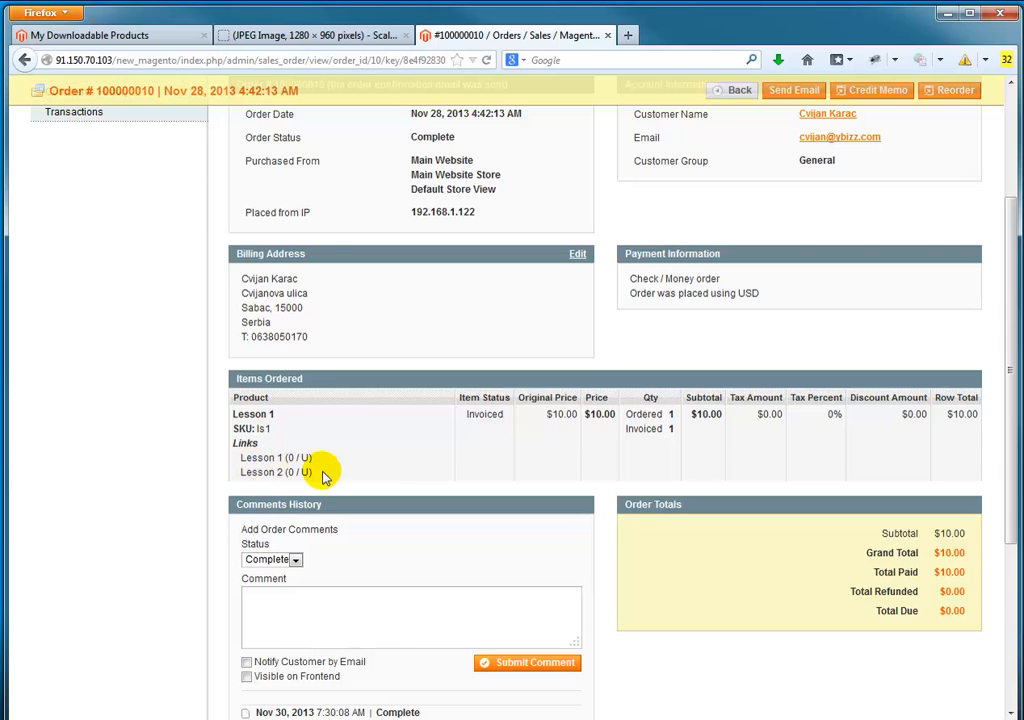
{"action": "scroll", "coordinate": [338, 450], "scroll_direction": "up", "scroll_amount": 2}
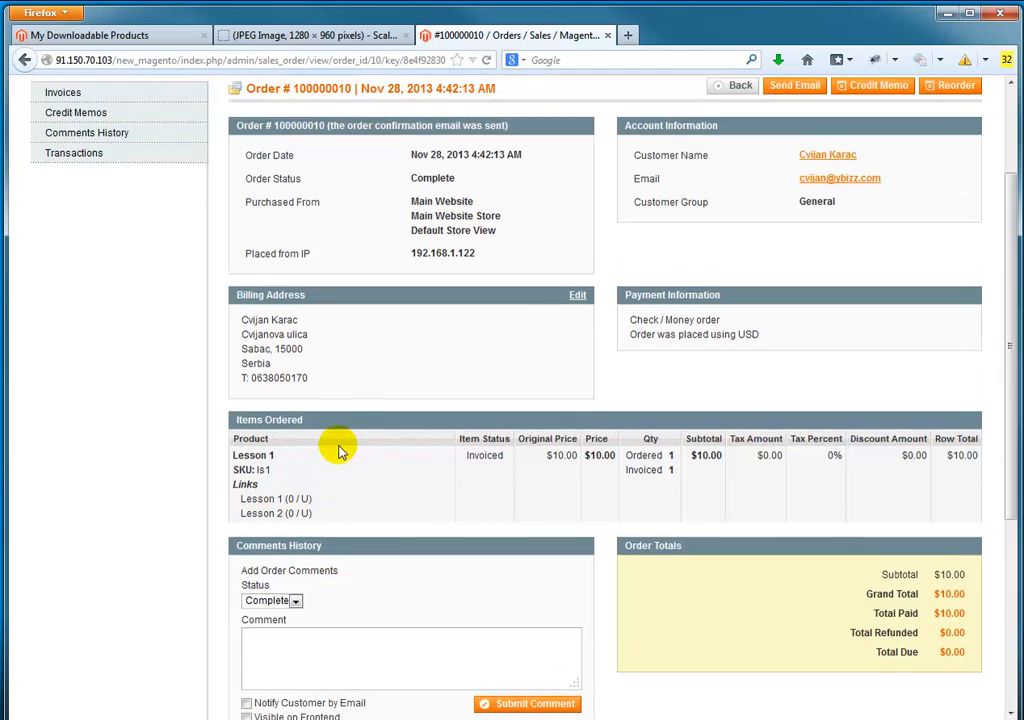
{"action": "scroll", "coordinate": [338, 400], "scroll_direction": "down", "scroll_amount": 2}
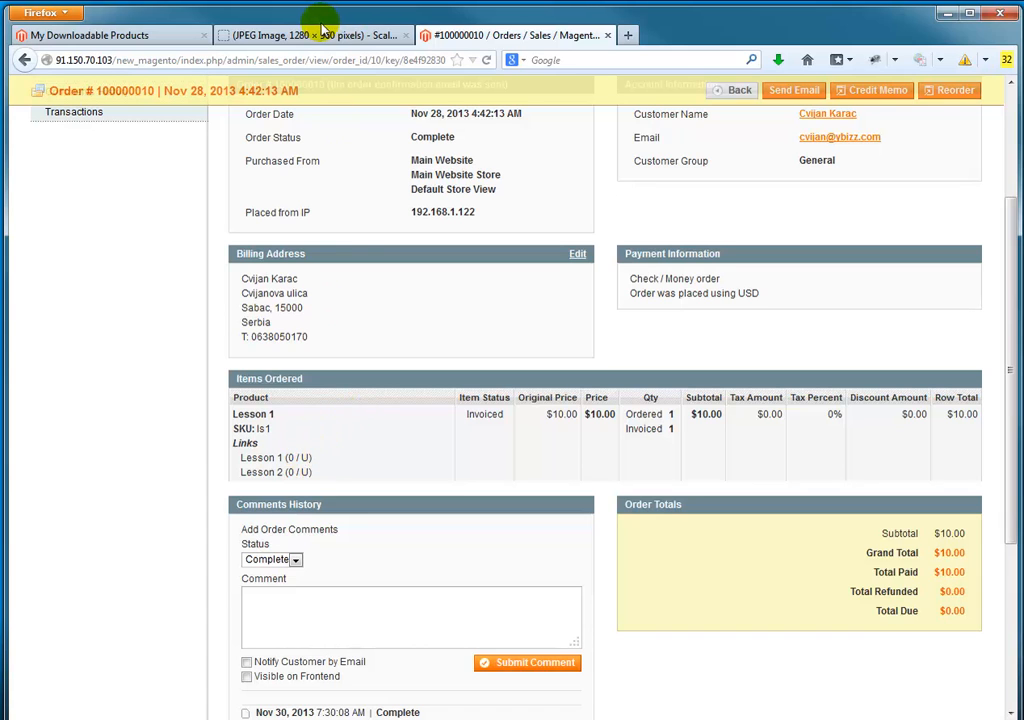
{"action": "left_click", "coordinate": [150, 33]}
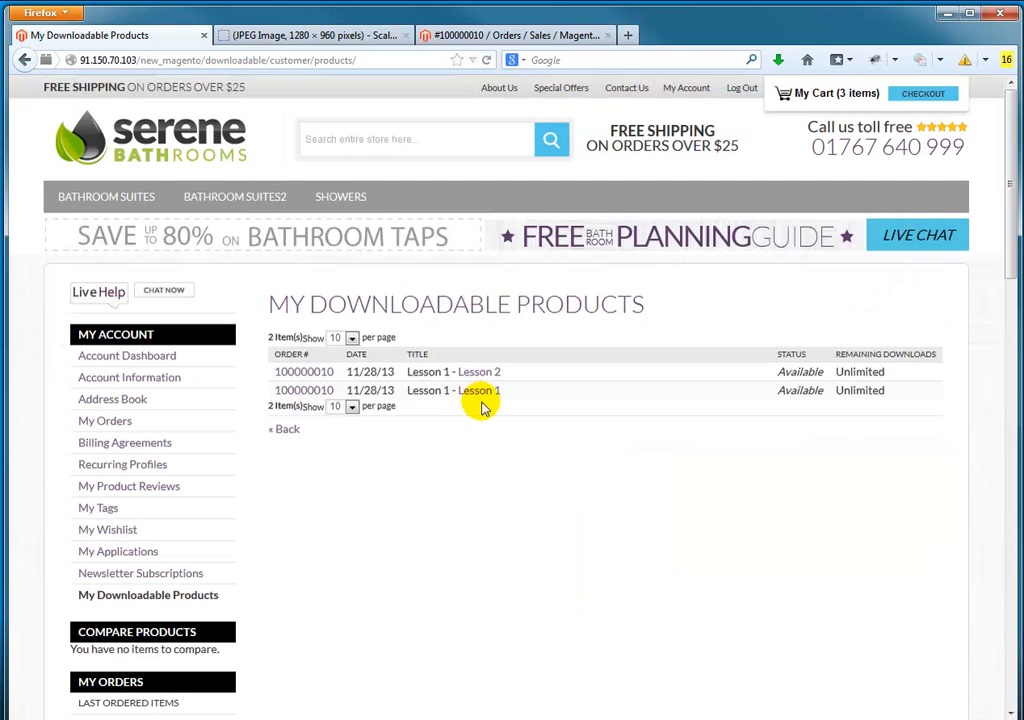
{"action": "left_click", "coordinate": [440, 34]}
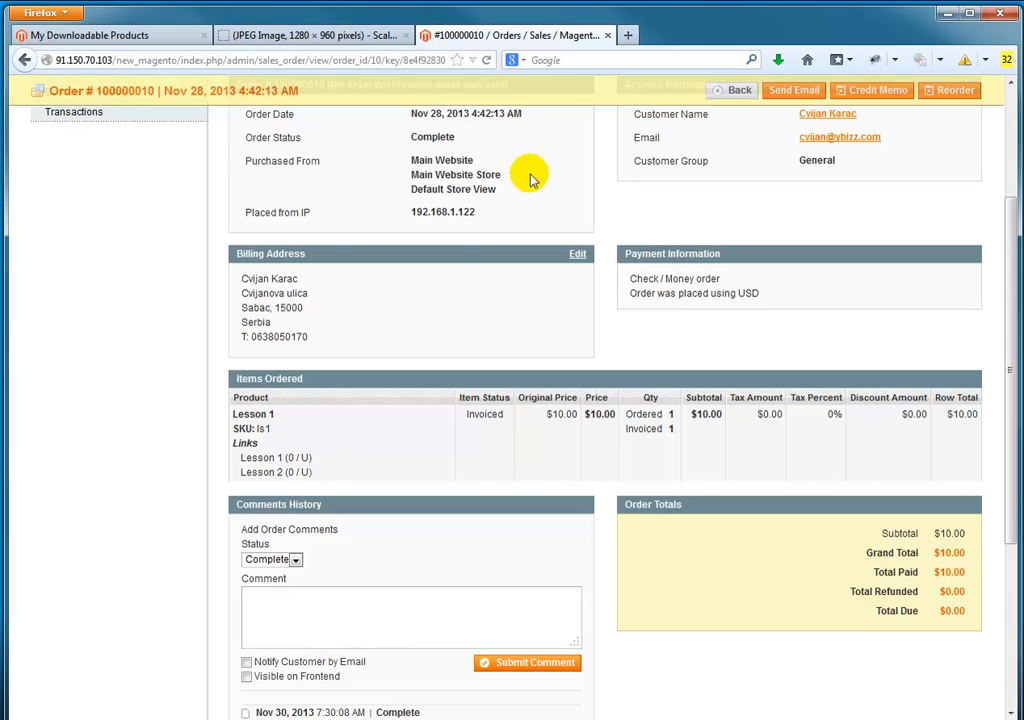
Step: Reload the admin order to check the Lesson 1 link's download count, and return to the storefront's downloads list
{"action": "left_click", "coordinate": [486, 60]}
{"action": "left_click", "coordinate": [483, 433]}
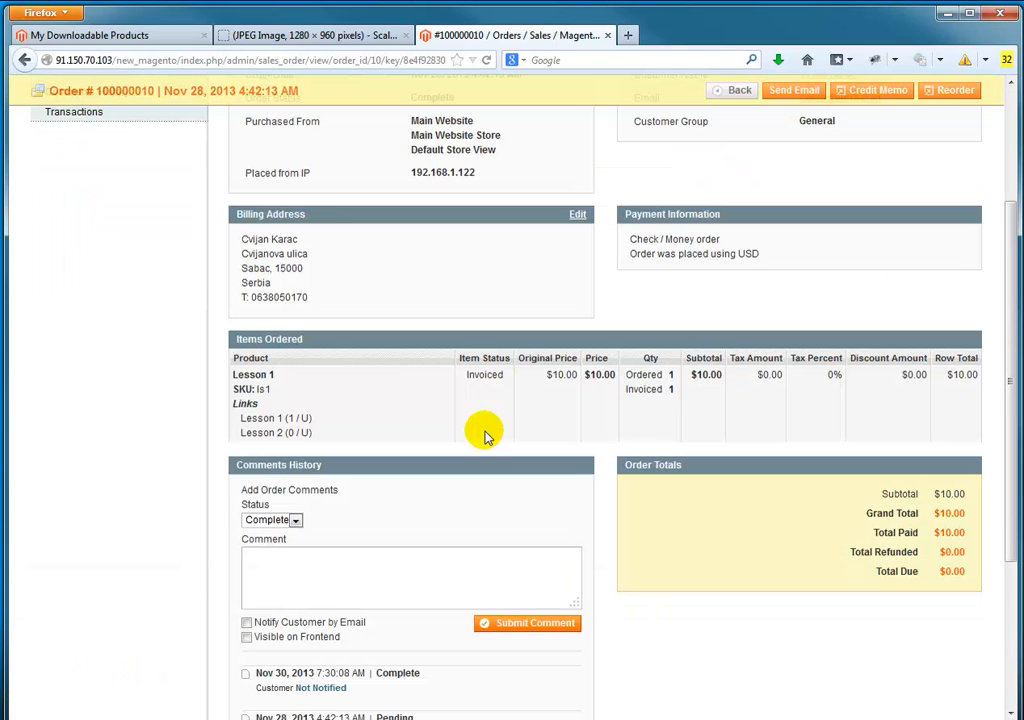
{"action": "left_click_drag", "start_coordinate": [289, 417], "coordinate": [311, 417]}
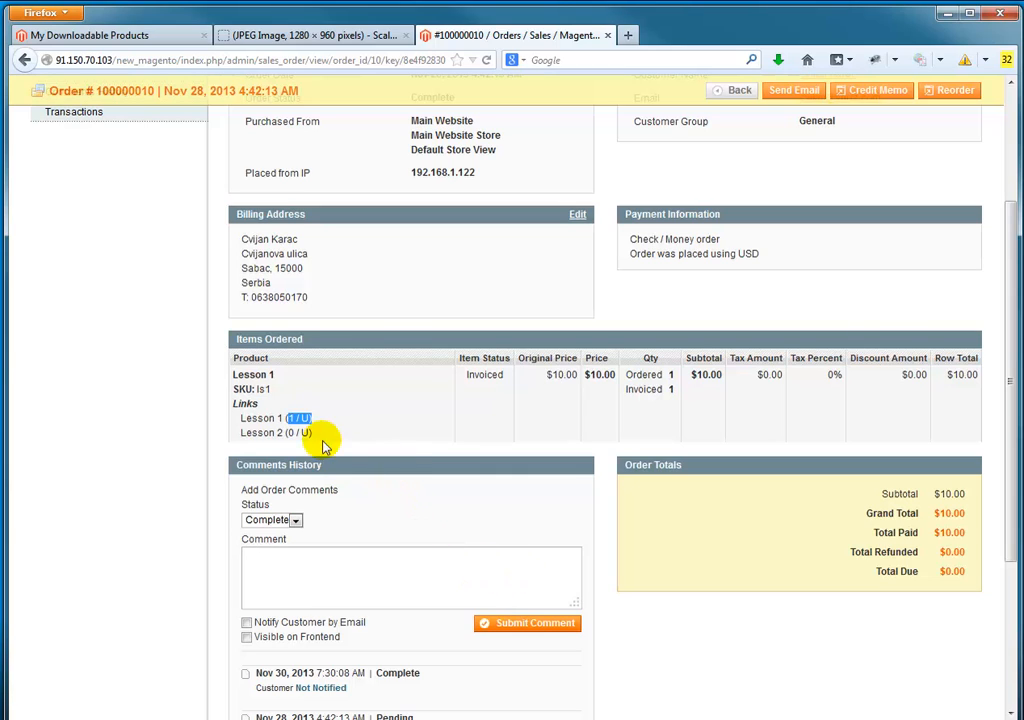
{"action": "left_click_drag", "start_coordinate": [289, 417], "coordinate": [307, 416]}
{"action": "left_click", "coordinate": [411, 393]}
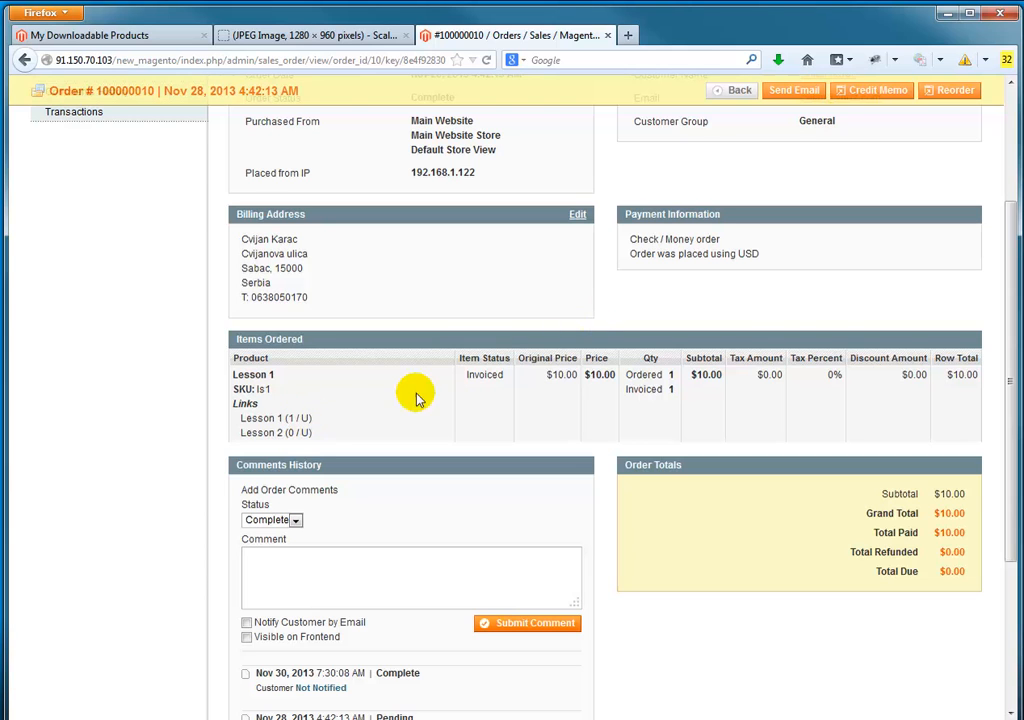
{"action": "scroll", "coordinate": [400, 398], "scroll_direction": "up", "scroll_amount": 3}
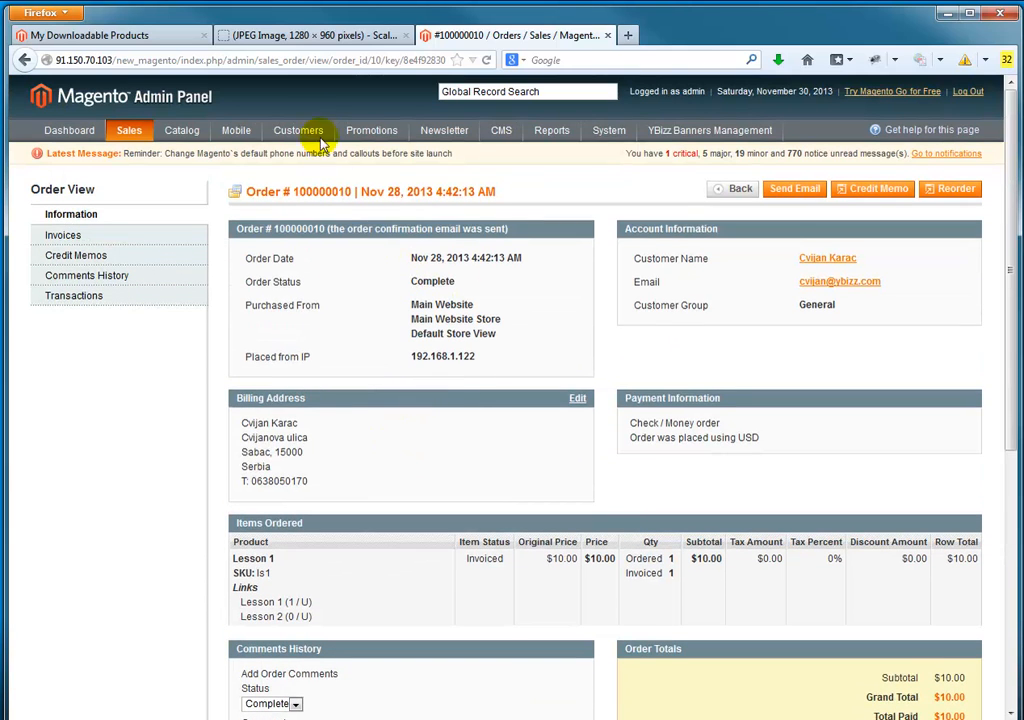
{"action": "left_click", "coordinate": [165, 33]}
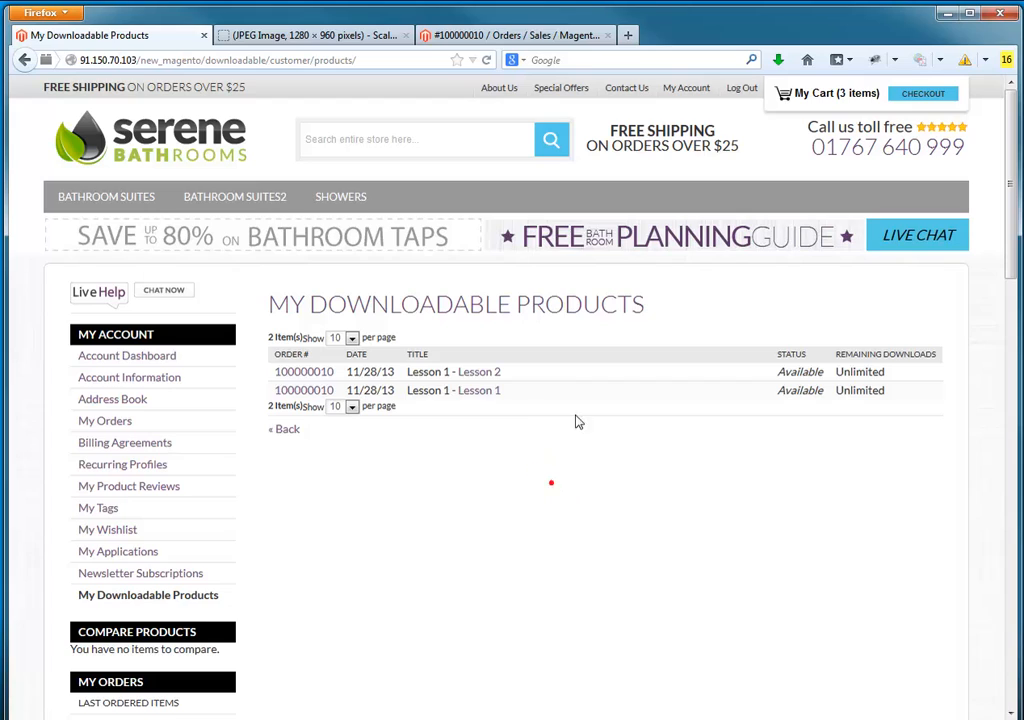